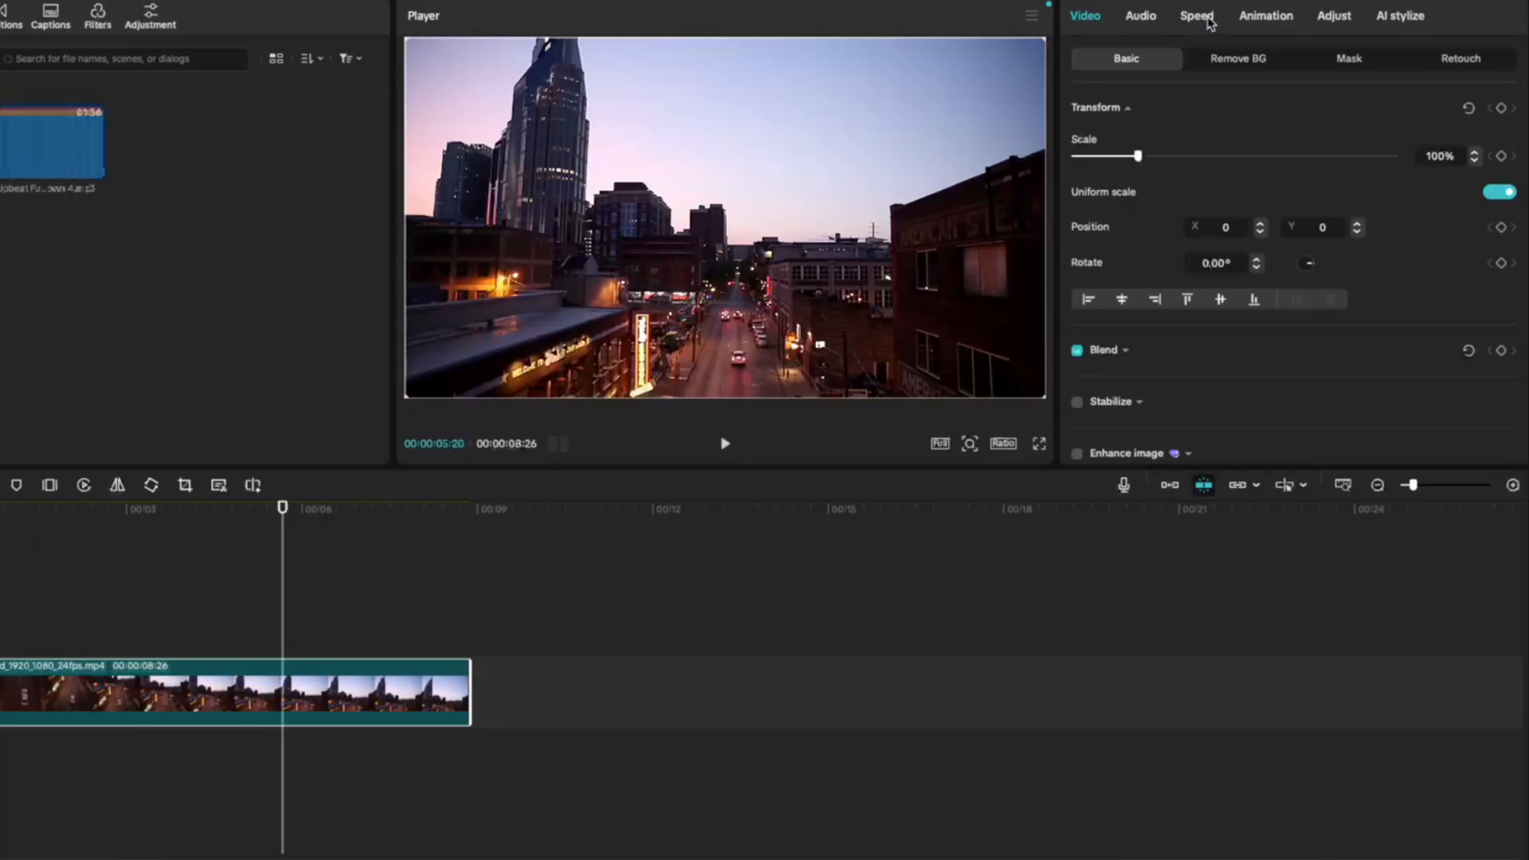
# - Change the video clip's playback speed to 2.00x, and set its duration to 10 seconds
pyautogui.click(1186, 18)
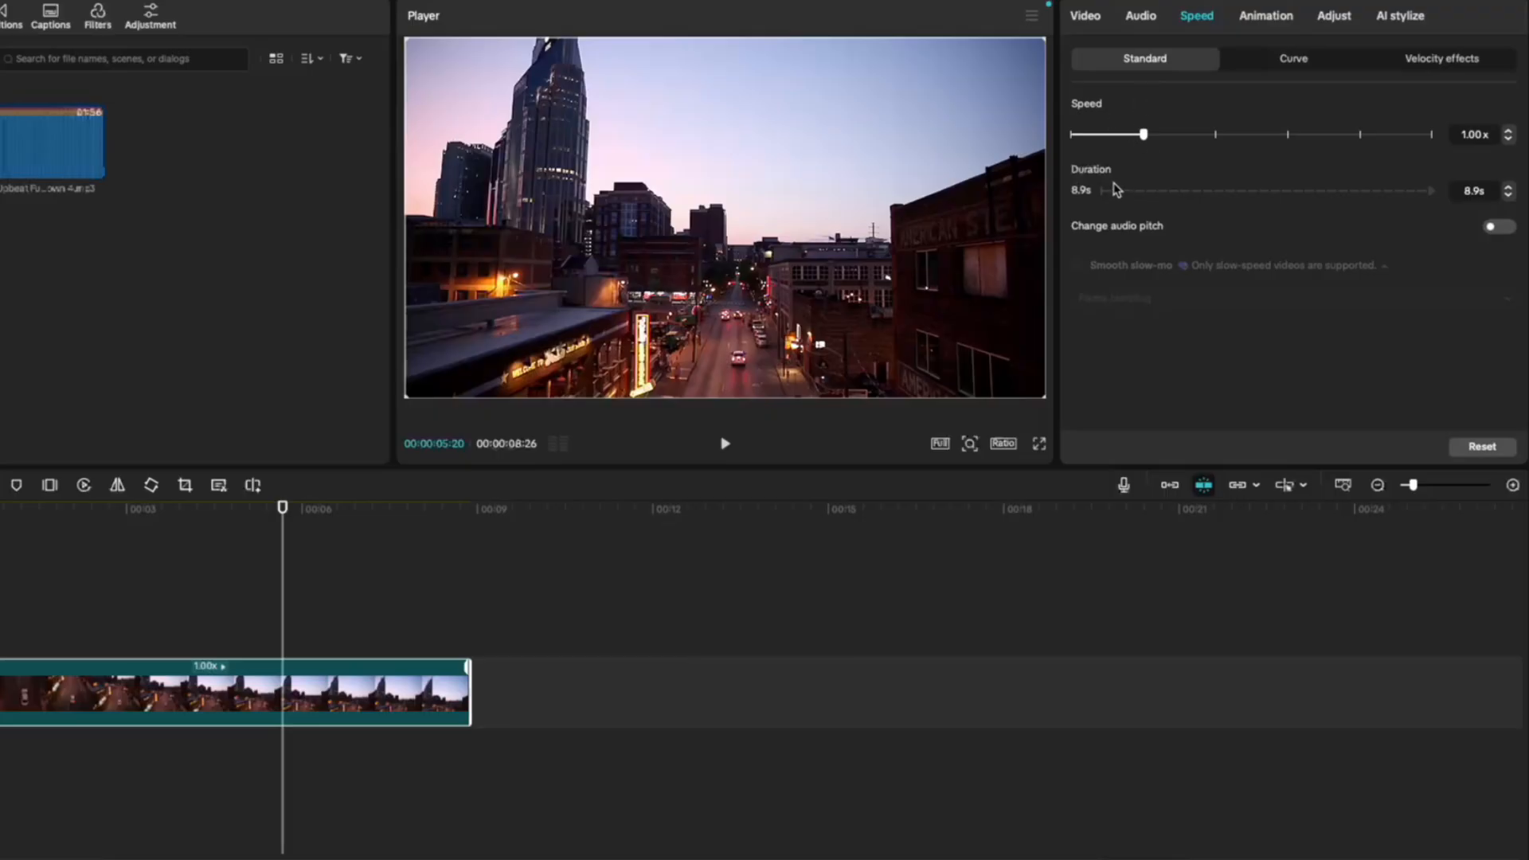
pyautogui.moveTo(1149, 137); pyautogui.dragTo(1074, 137)
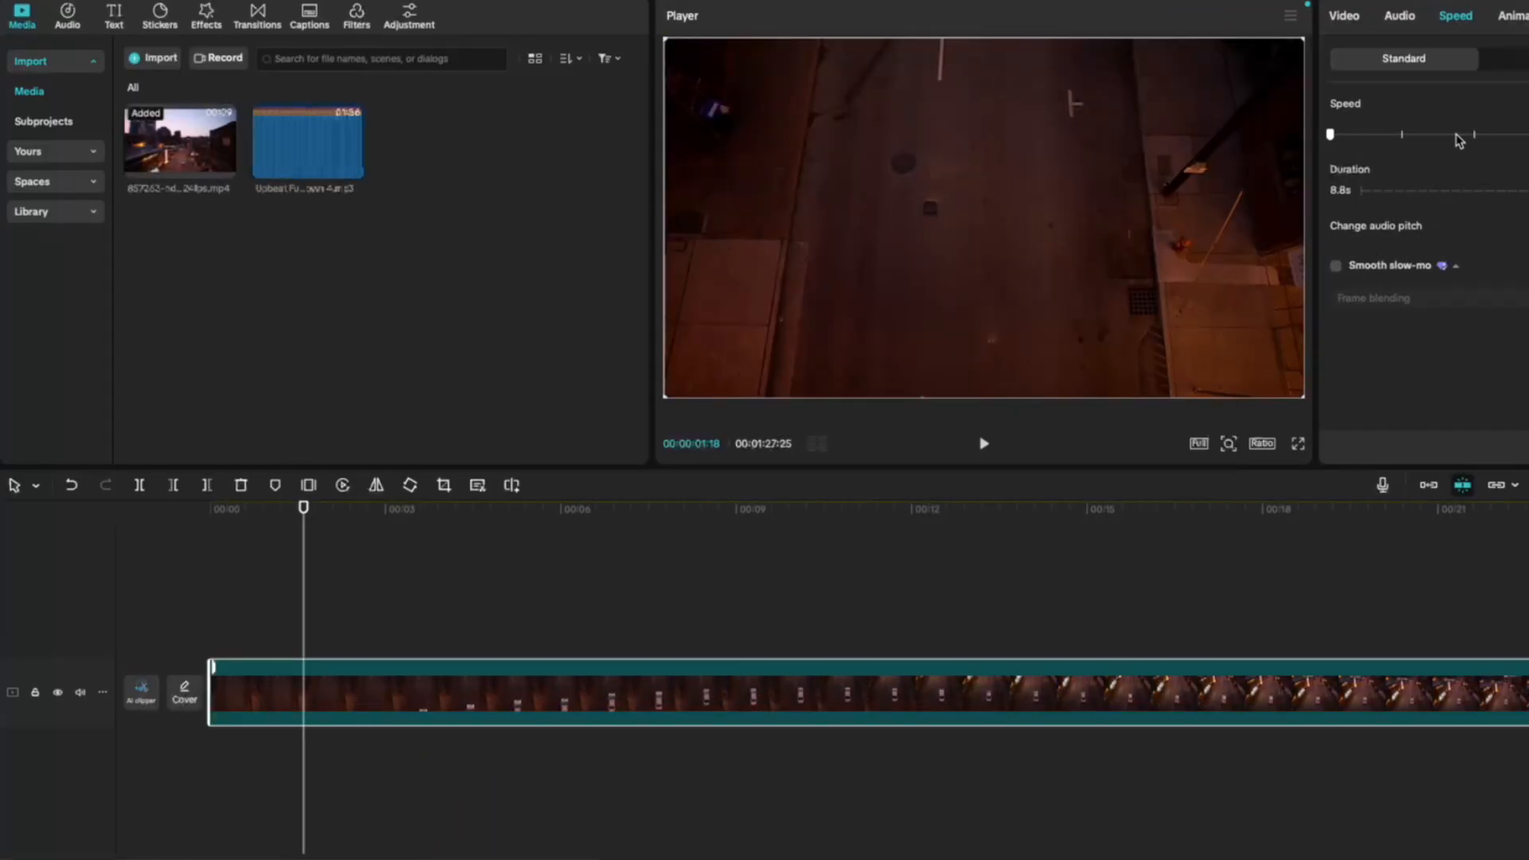
pyautogui.moveTo(1459, 140); pyautogui.dragTo(1475, 137)
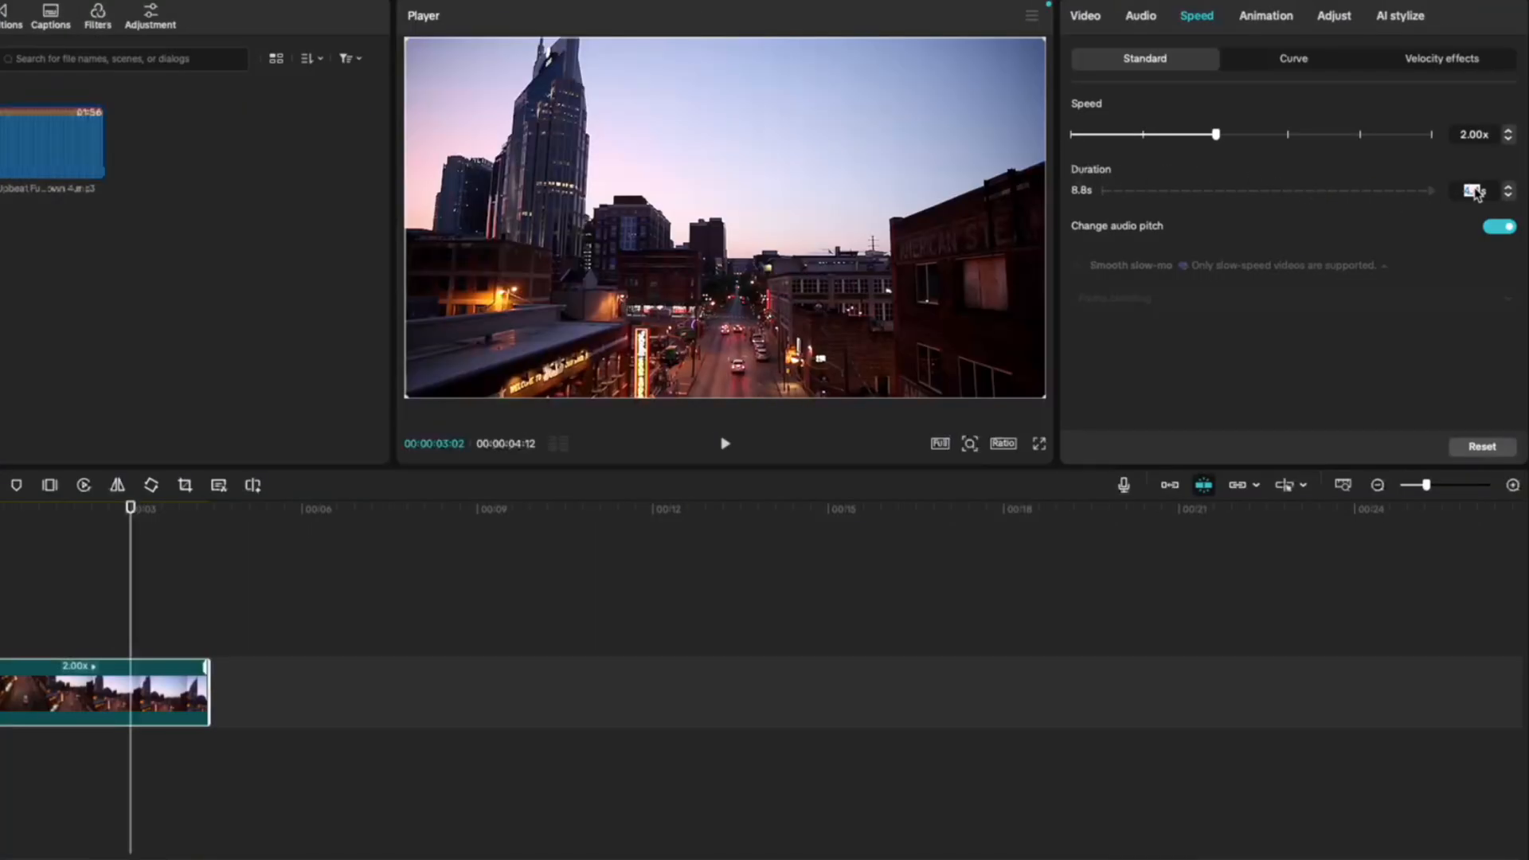
pyautogui.write('10')
pyautogui.press('Return')
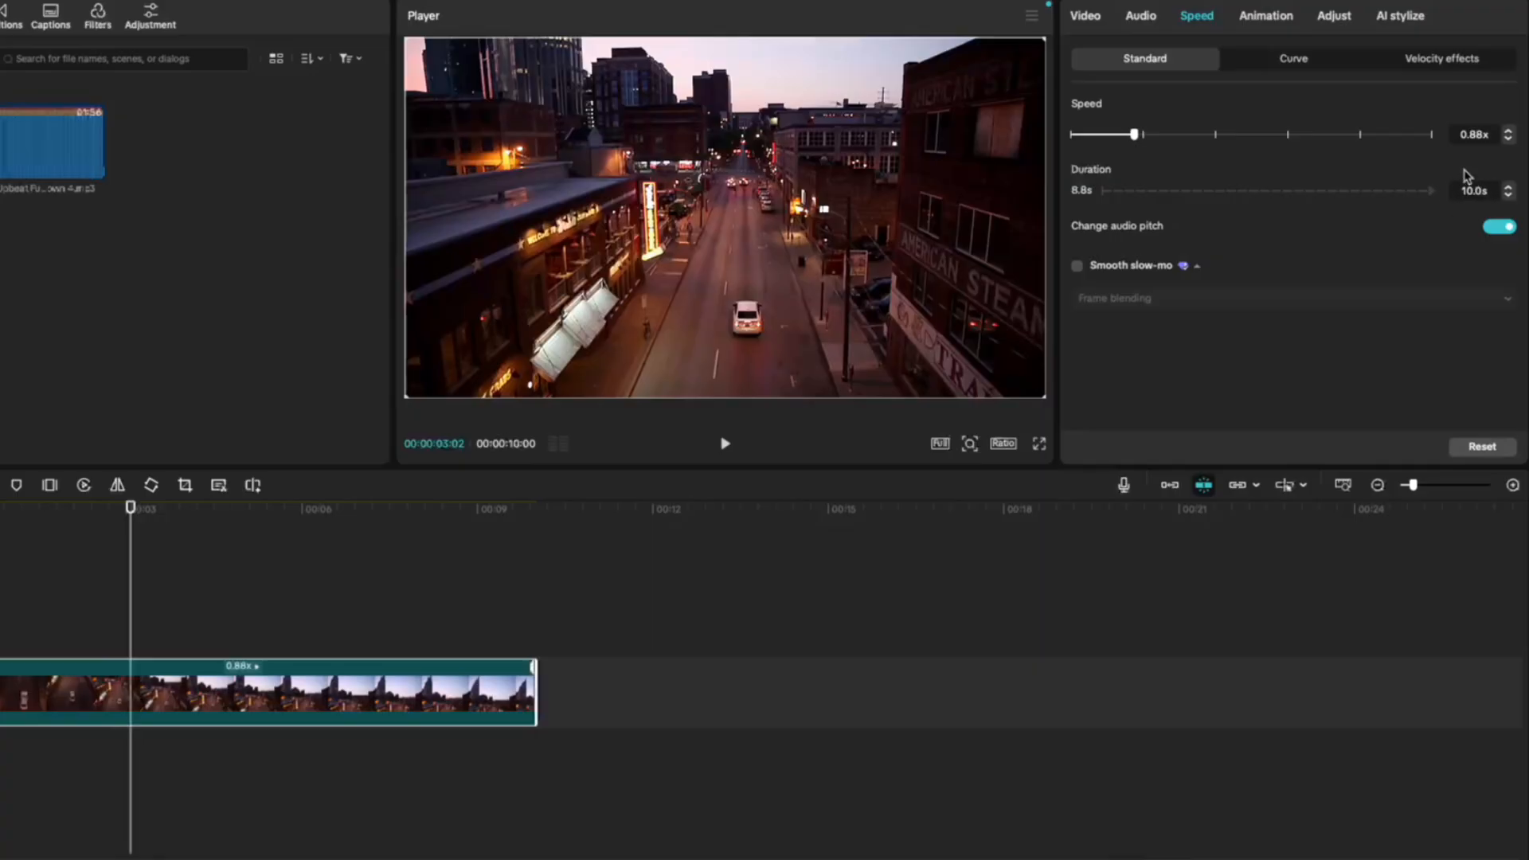
pyautogui.click(532, 508)
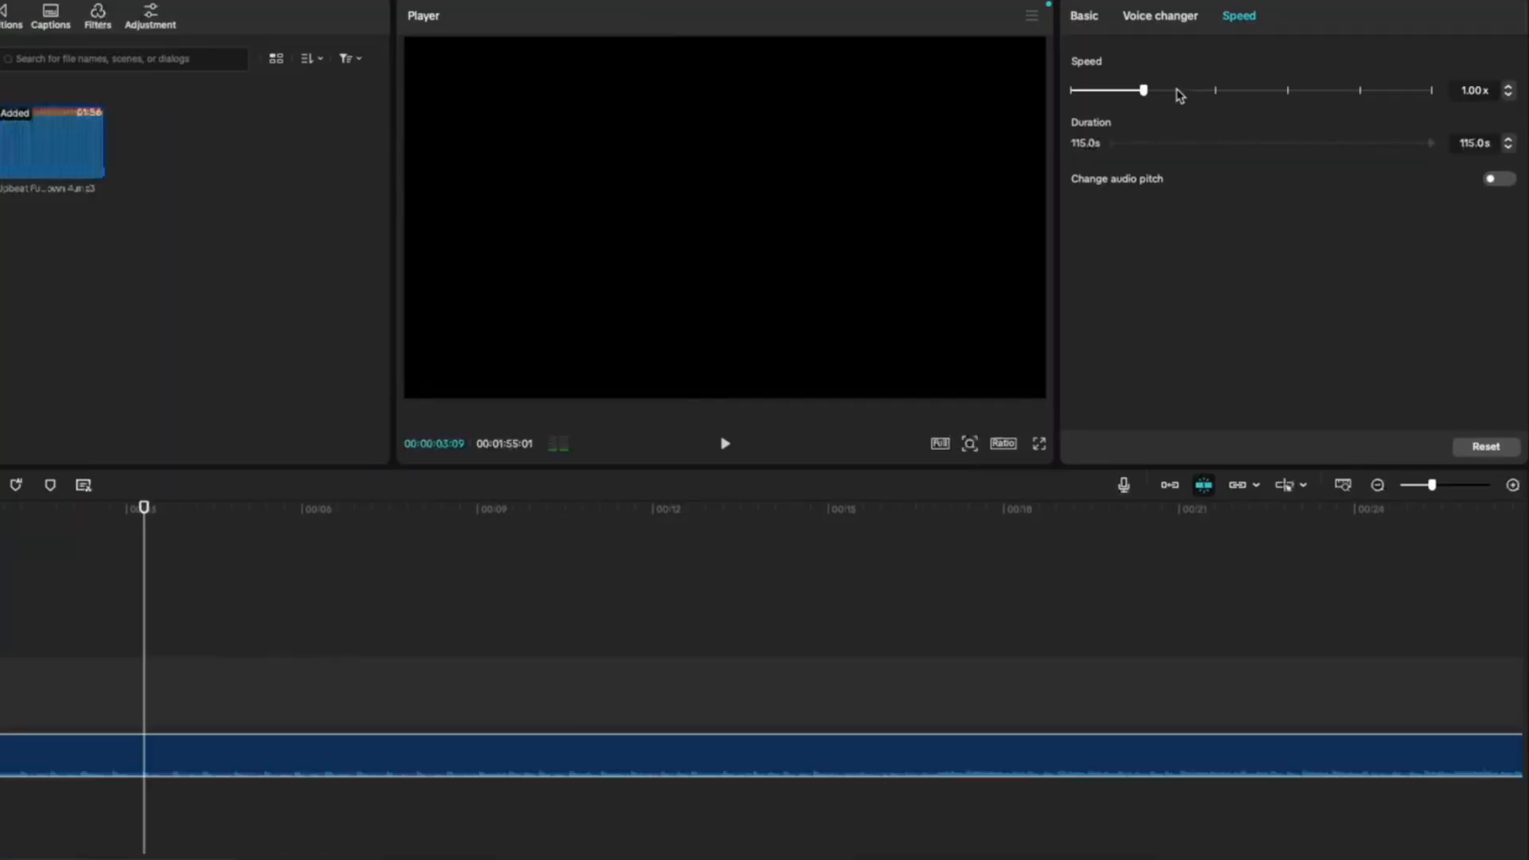
# - Speed the music track up to 1.50x, enable audio pitch change, and play it back
pyautogui.moveTo(1177, 92); pyautogui.dragTo(1180, 91)
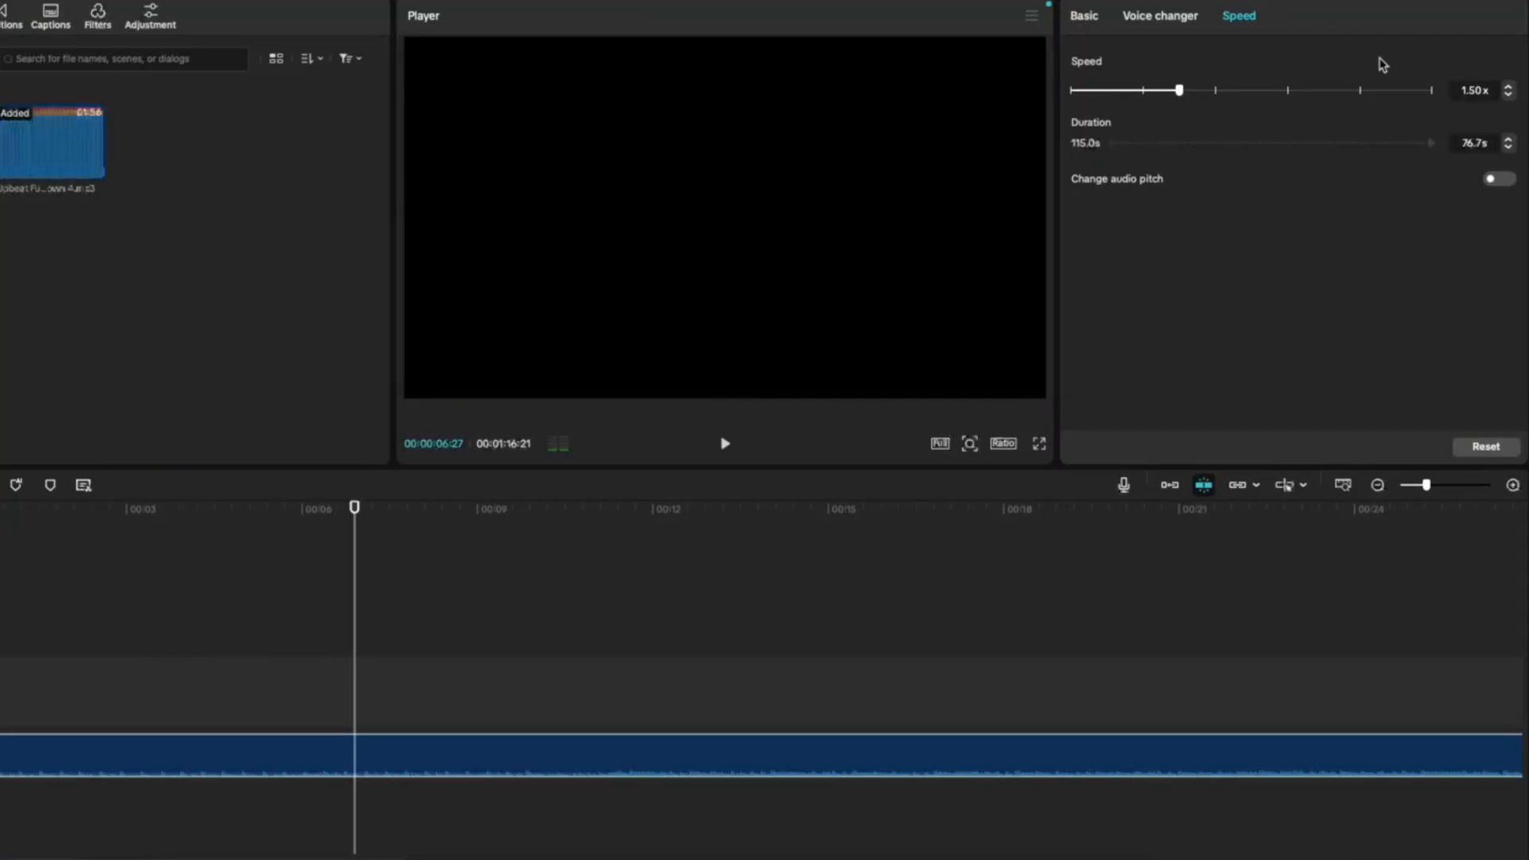
pyautogui.click(1487, 179)
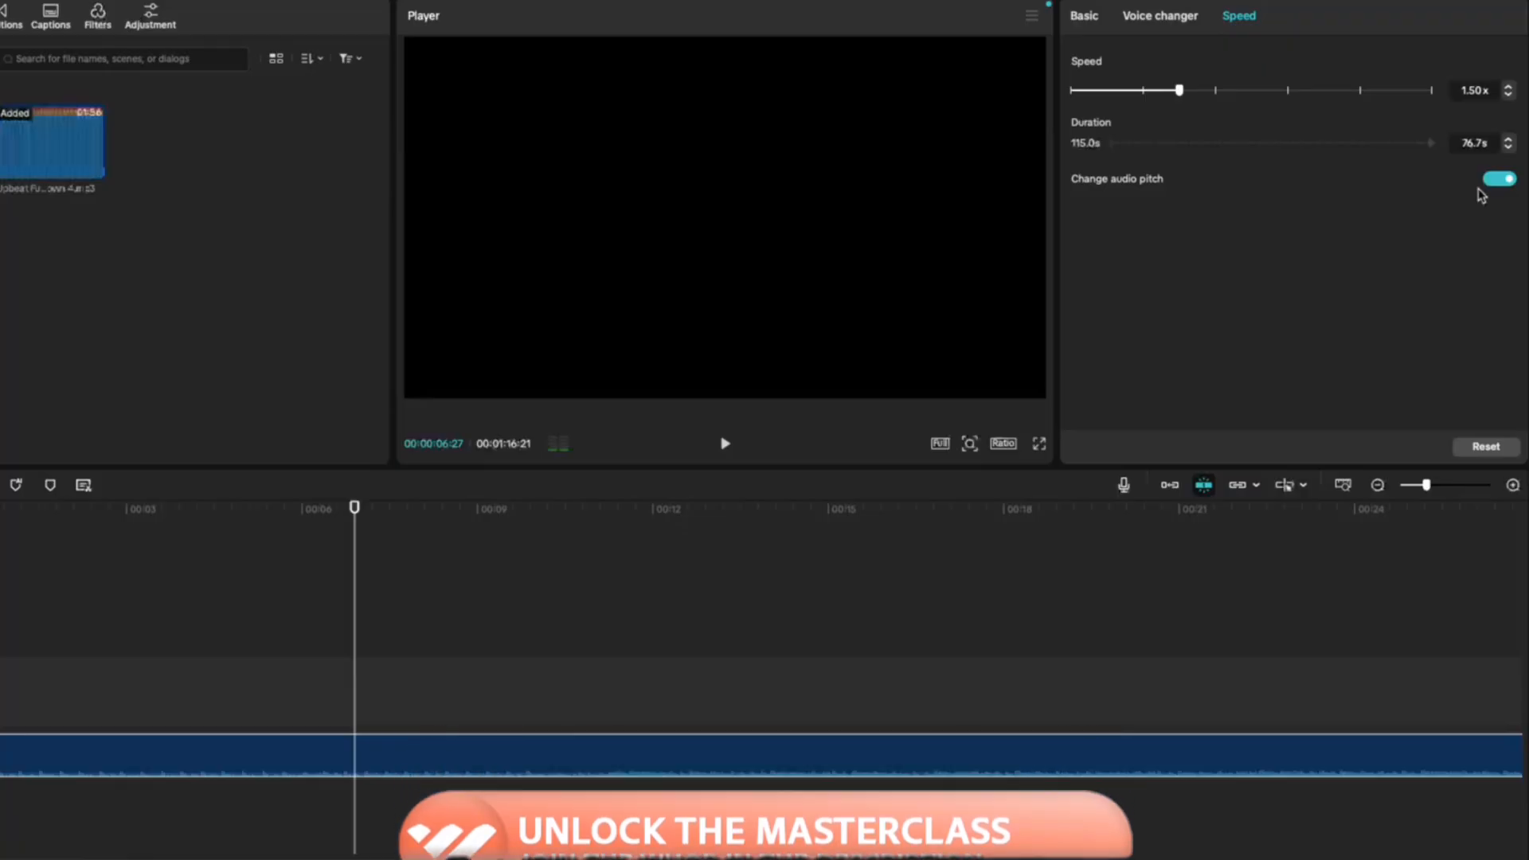
pyautogui.press('space')
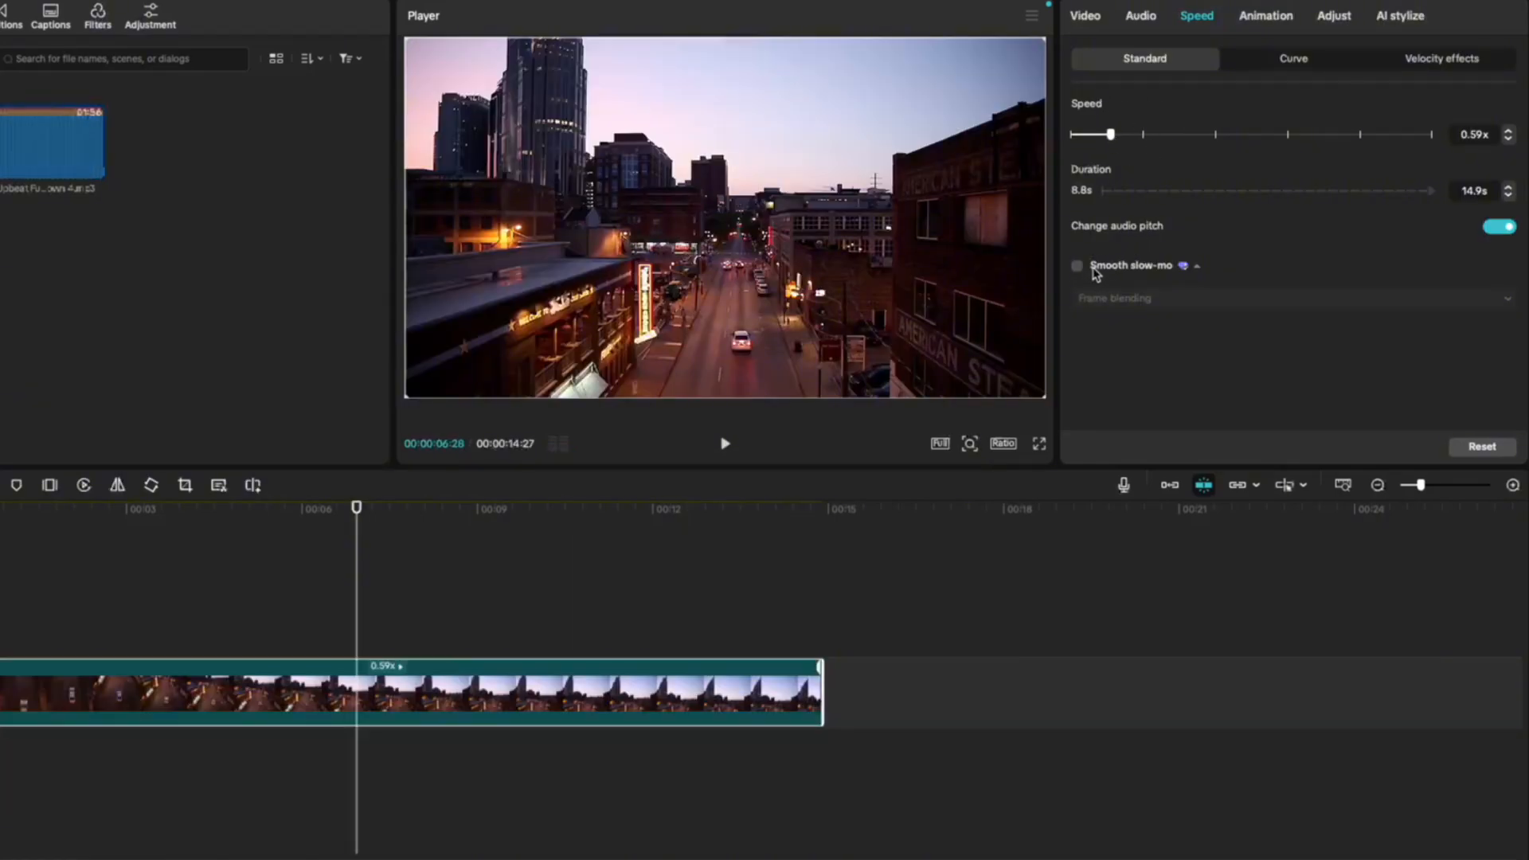
# - Enable smooth slow-mo with frame blending on the slowed video clip, and compare playback before and after
pyautogui.click(45, 523)
pyautogui.press('space')
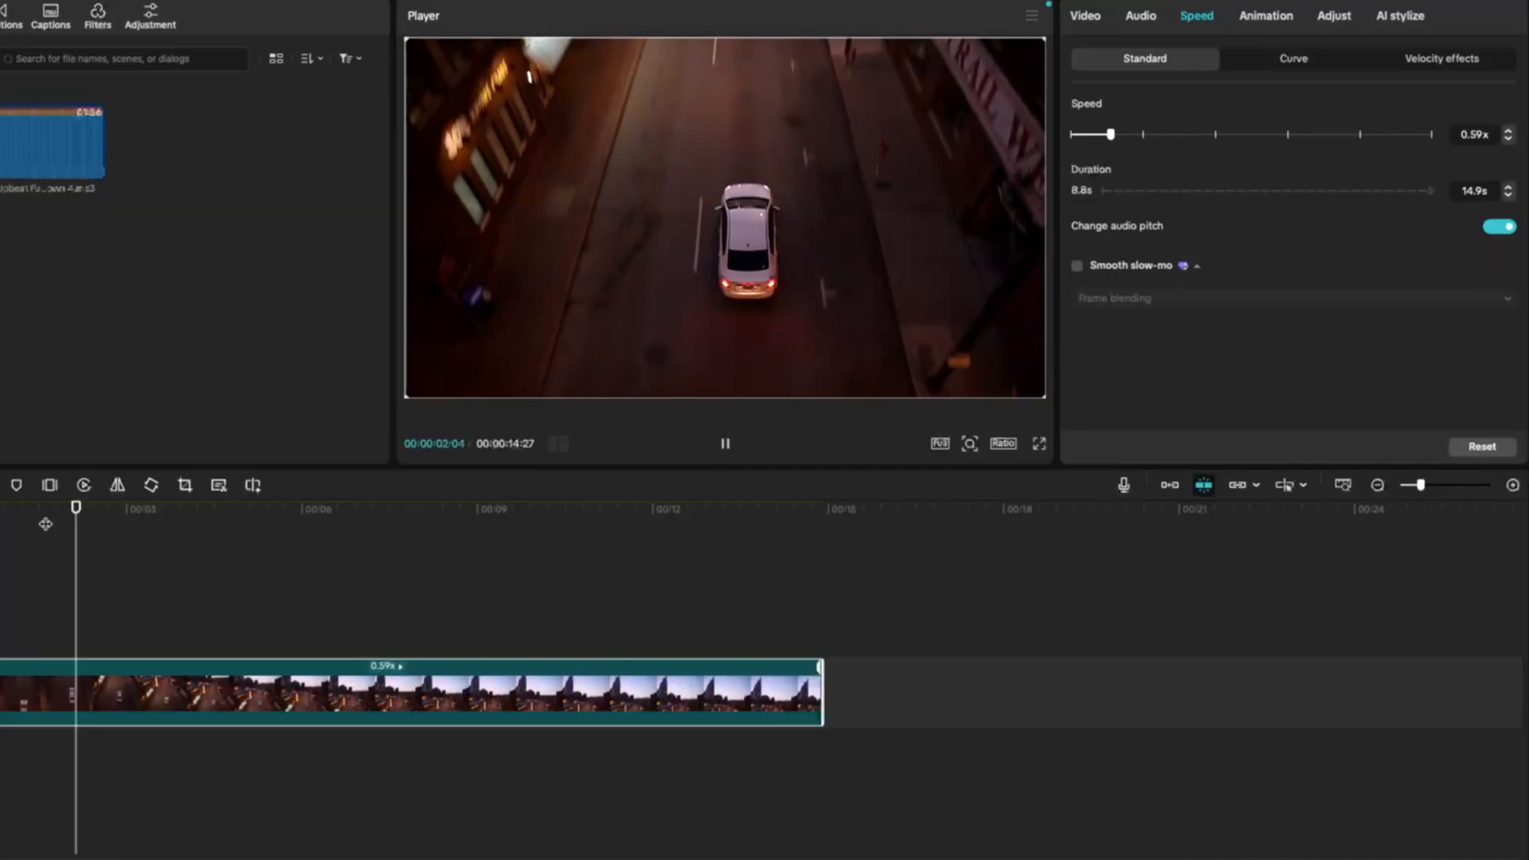
pyautogui.click(1076, 265)
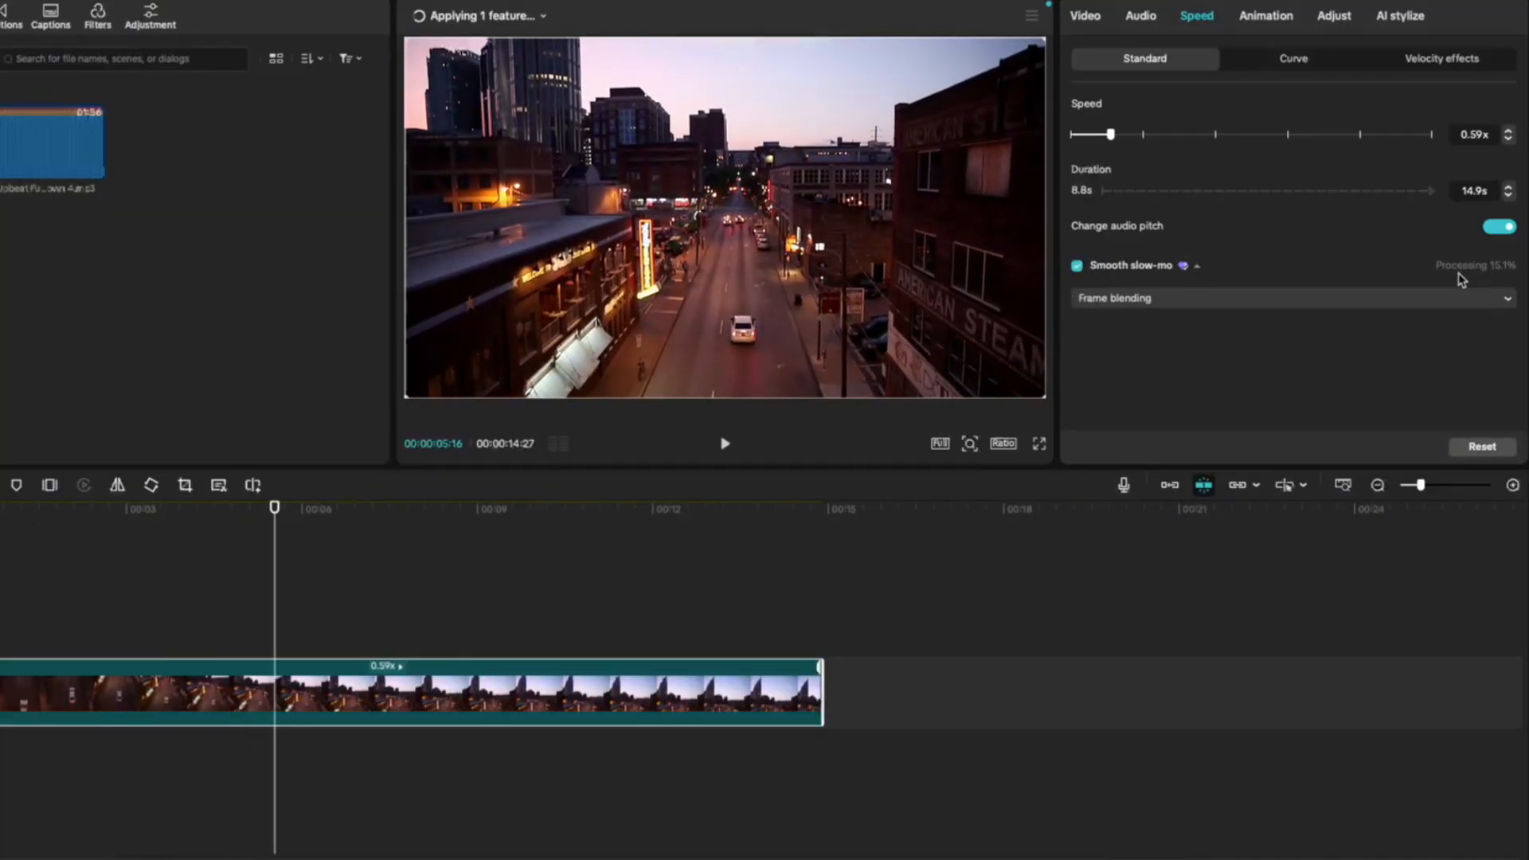
pyautogui.moveTo(274, 509); pyautogui.dragTo(61, 531)
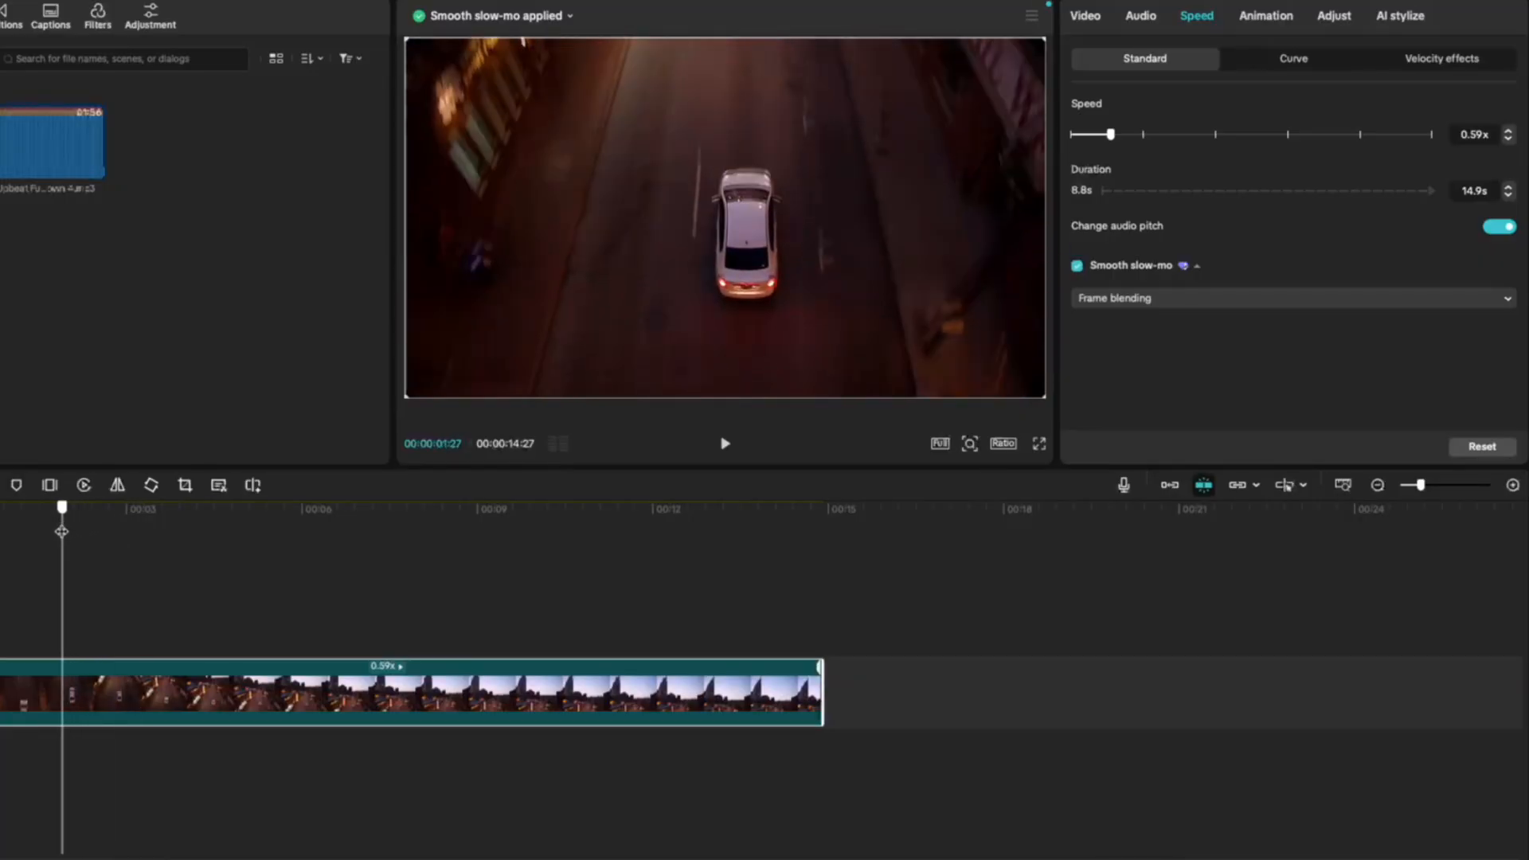
pyautogui.press('space')
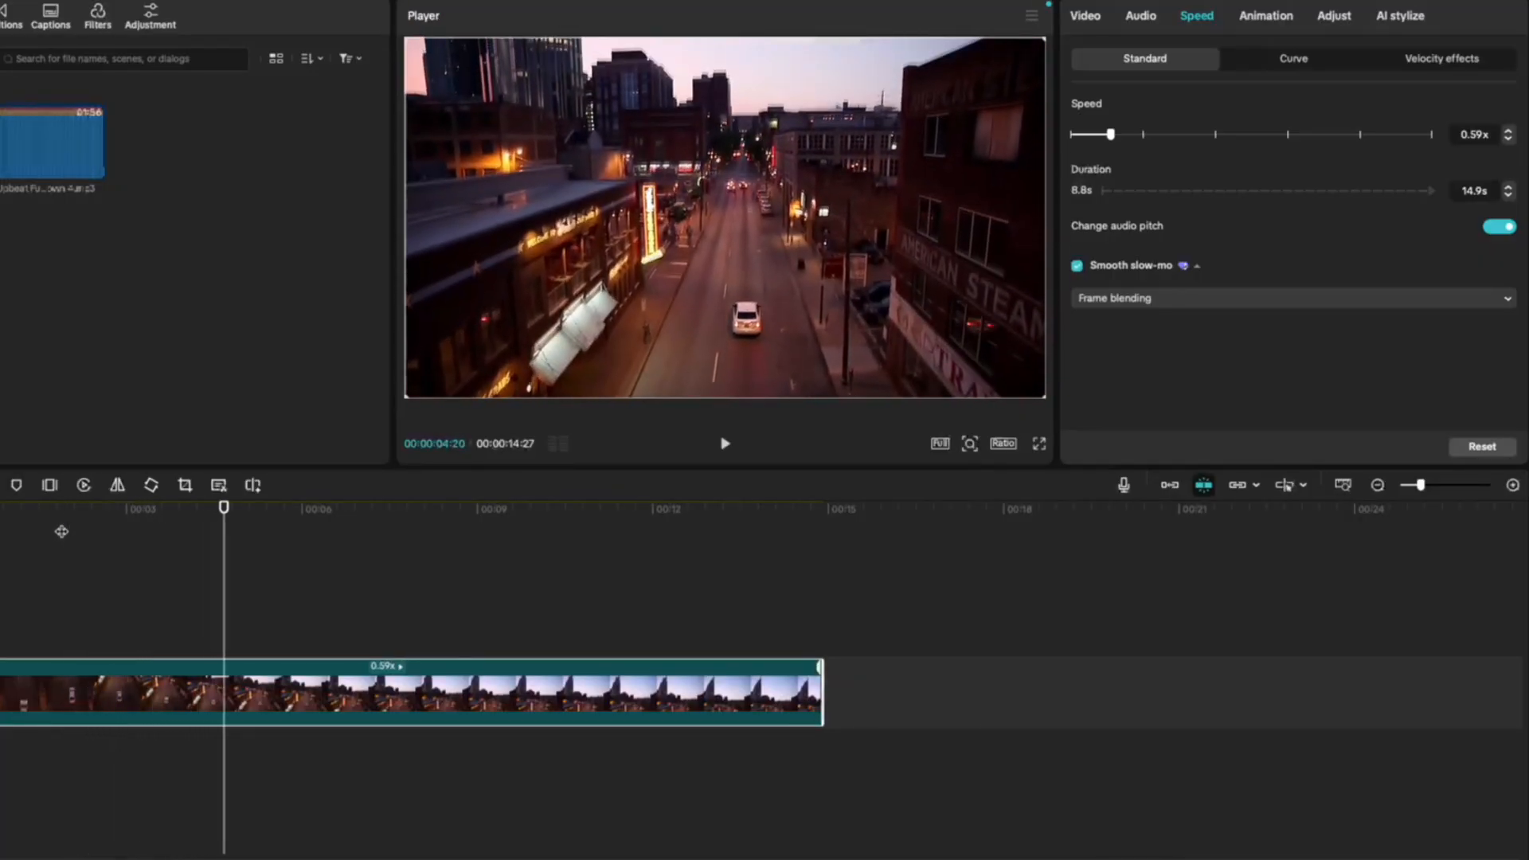
pyautogui.click(1131, 298)
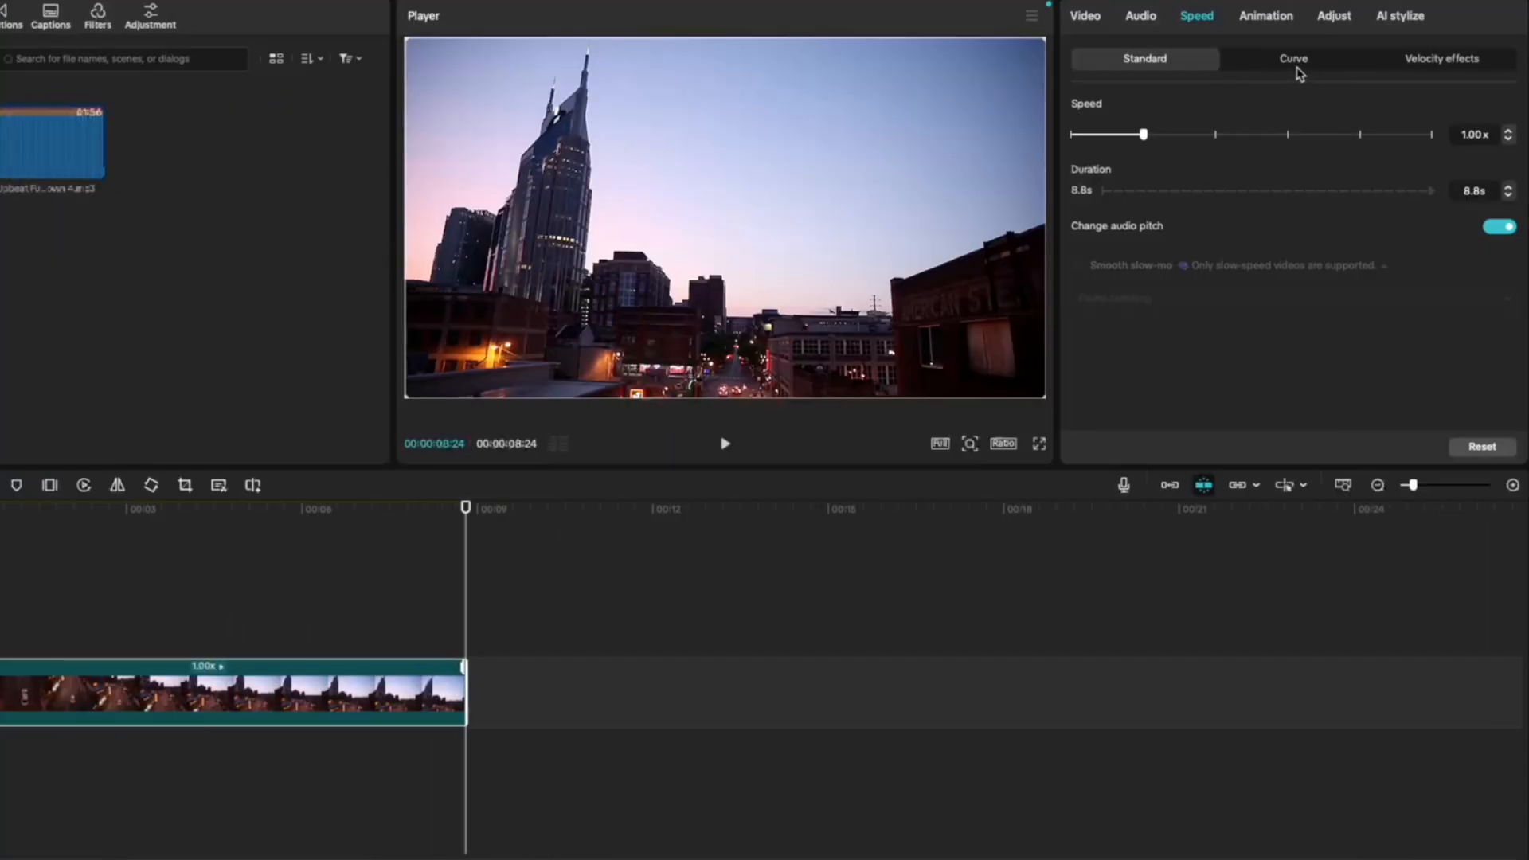
# - Apply the Custom speed curve to the video clip and look over its graph
pyautogui.click(1295, 63)
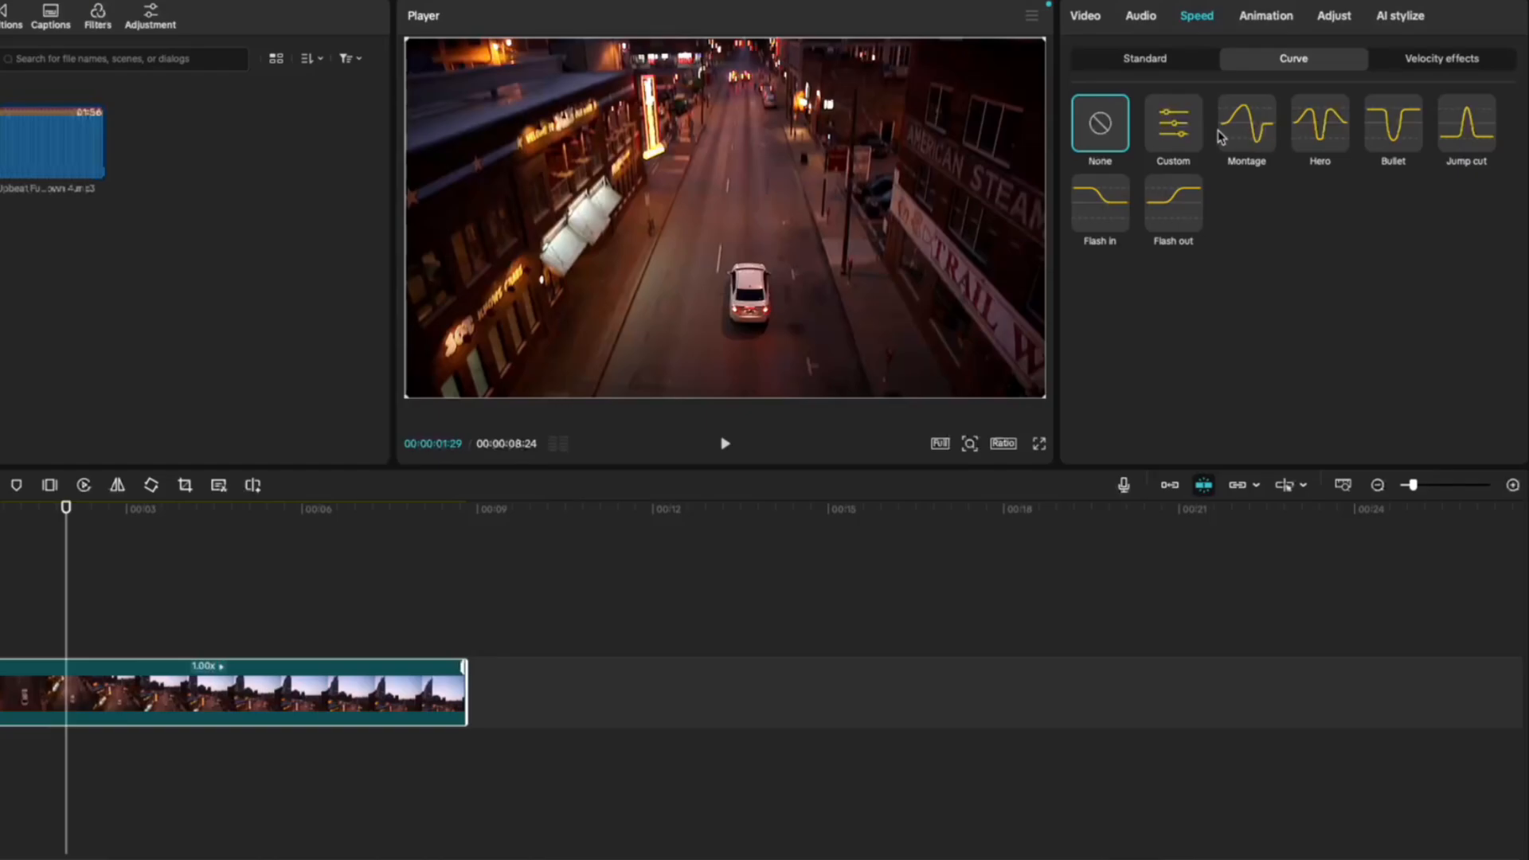
pyautogui.click(1174, 124)
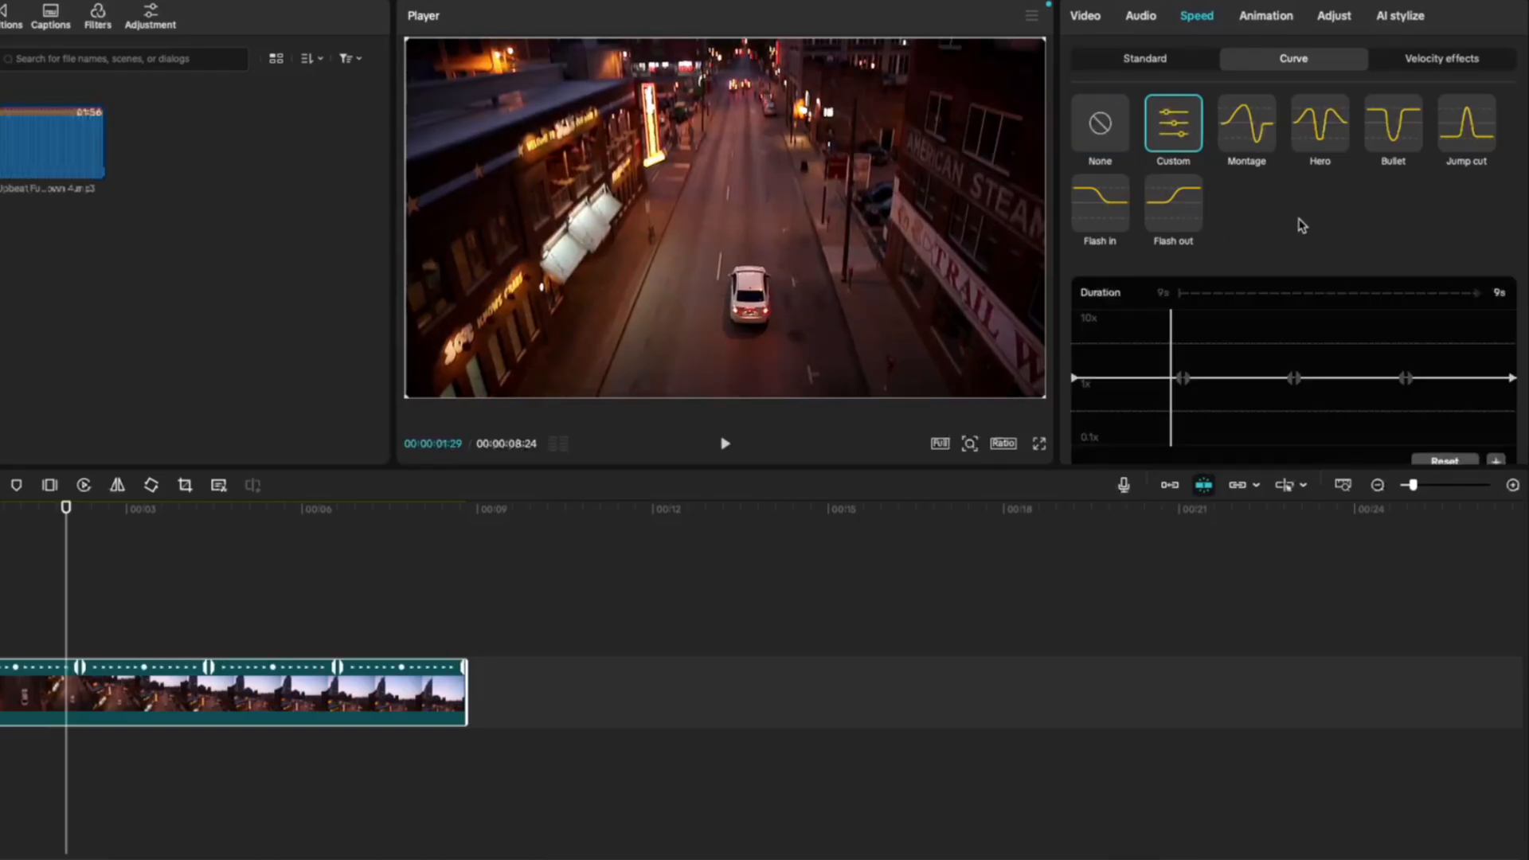
pyautogui.scroll(-1, 1258, 141)
pyautogui.scroll(1, 1258, 141)
# - Try the Montage, Hero, Bullet, Jump cut, Flash in and Flash out speed curves on the video clip
pyautogui.click(1247, 126)
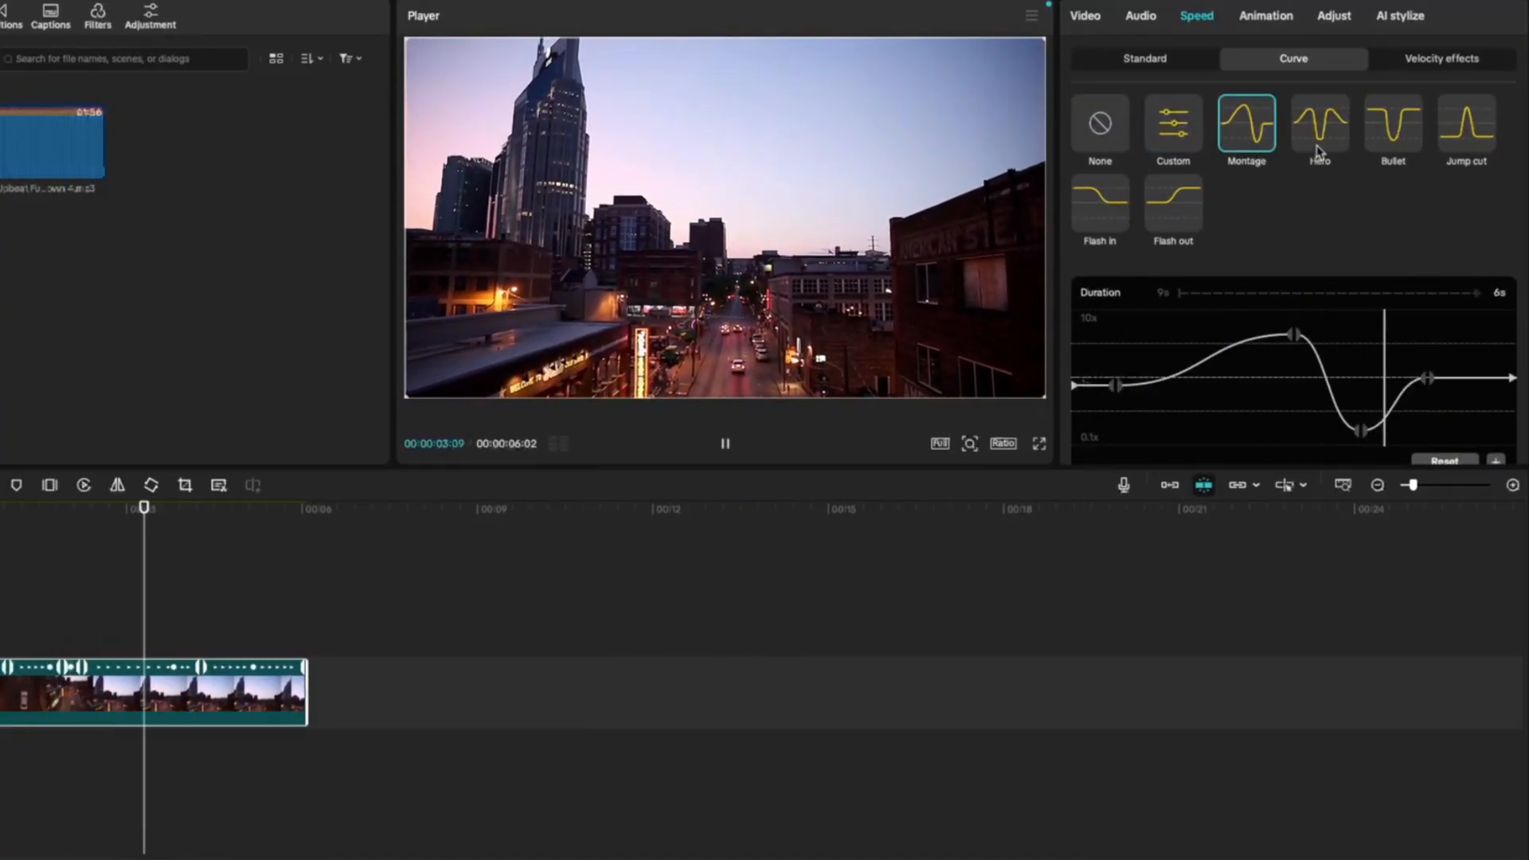
pyautogui.click(1320, 127)
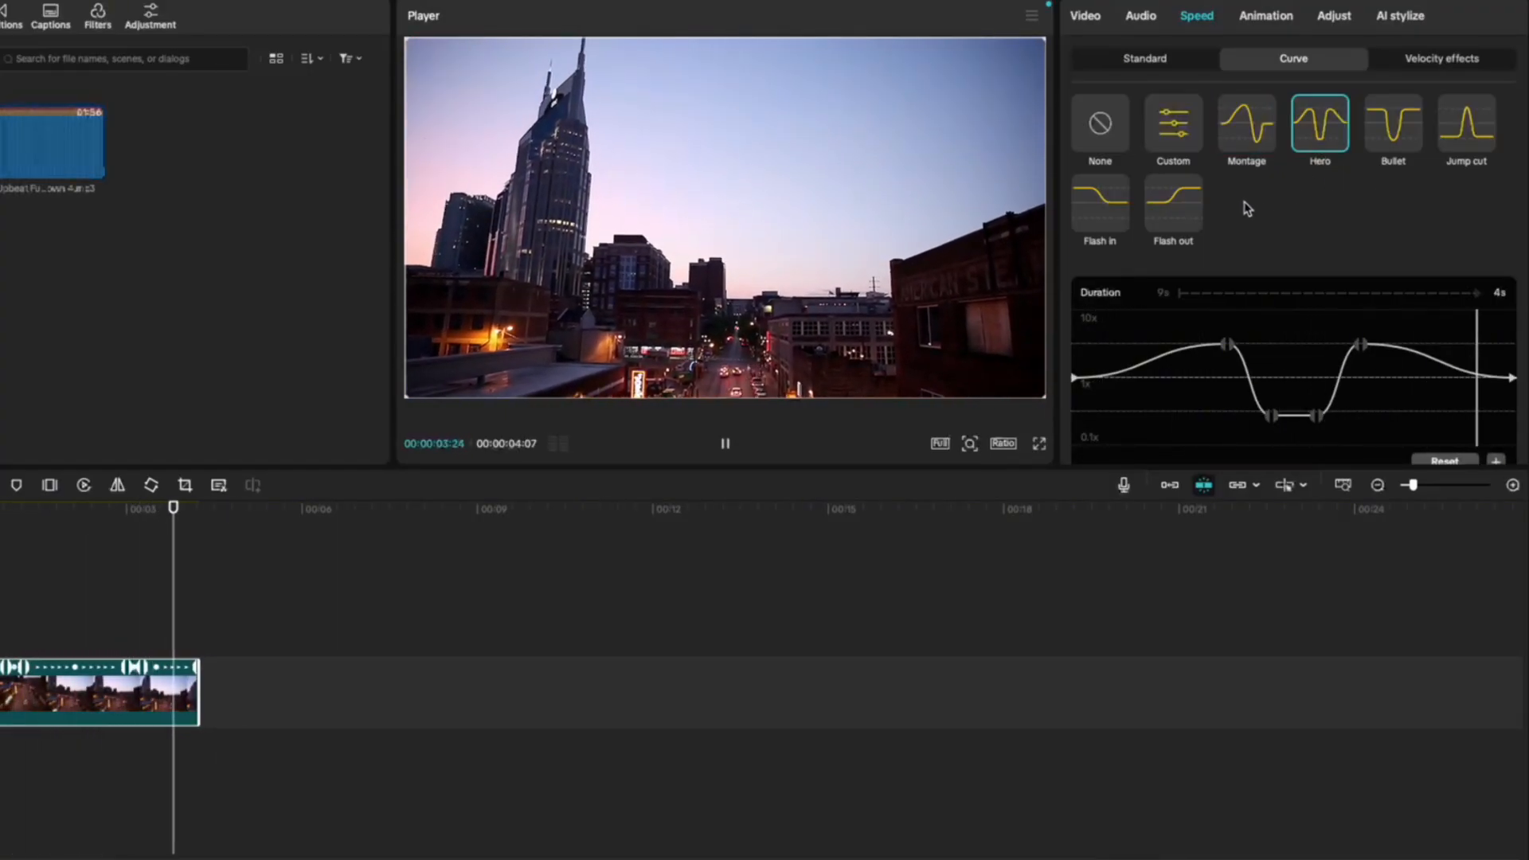
pyautogui.click(1393, 123)
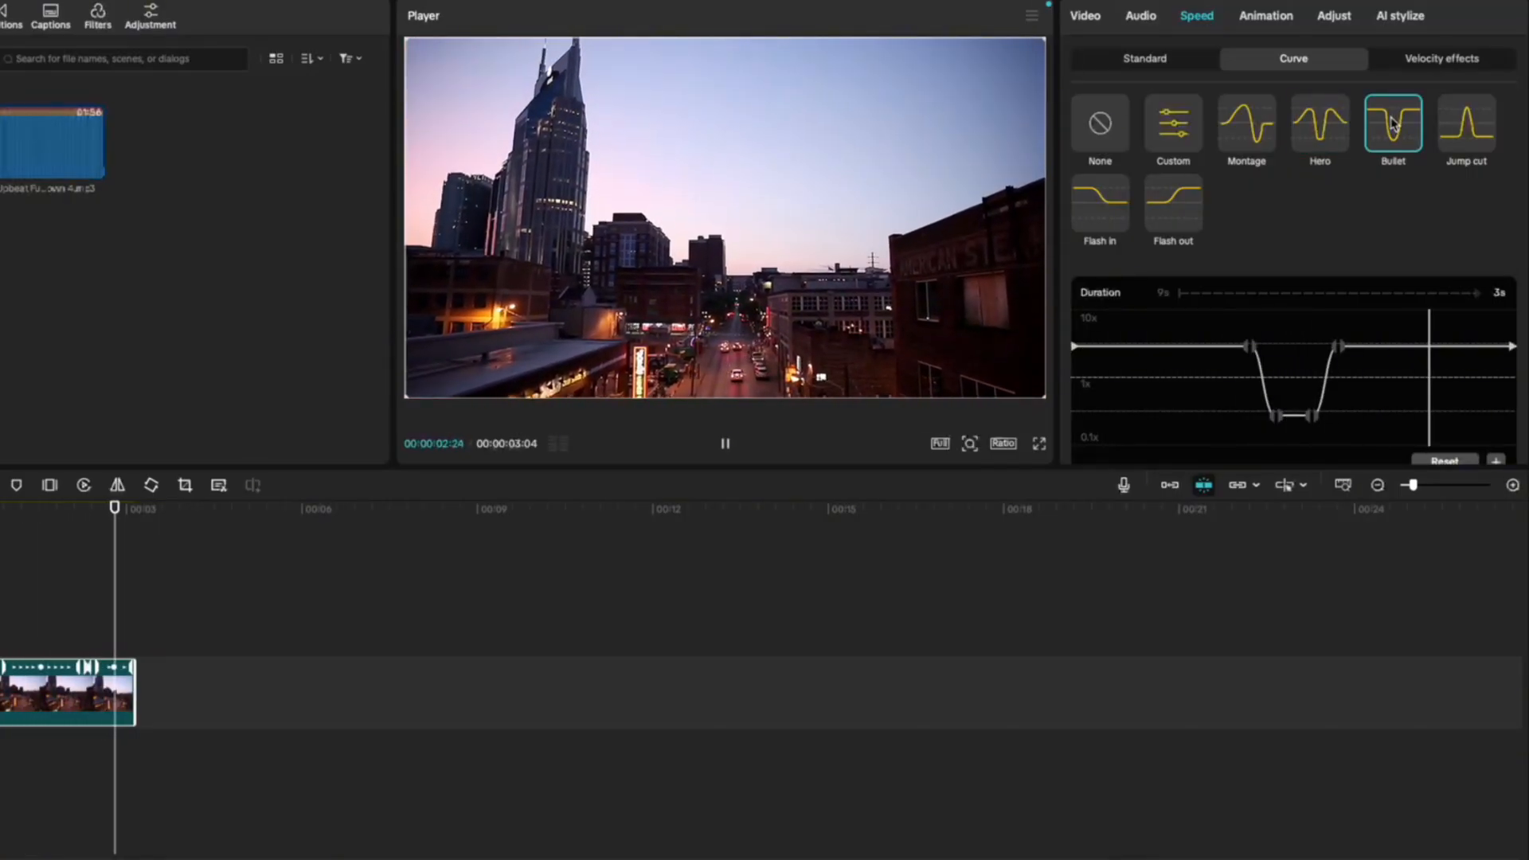
pyautogui.click(1466, 123)
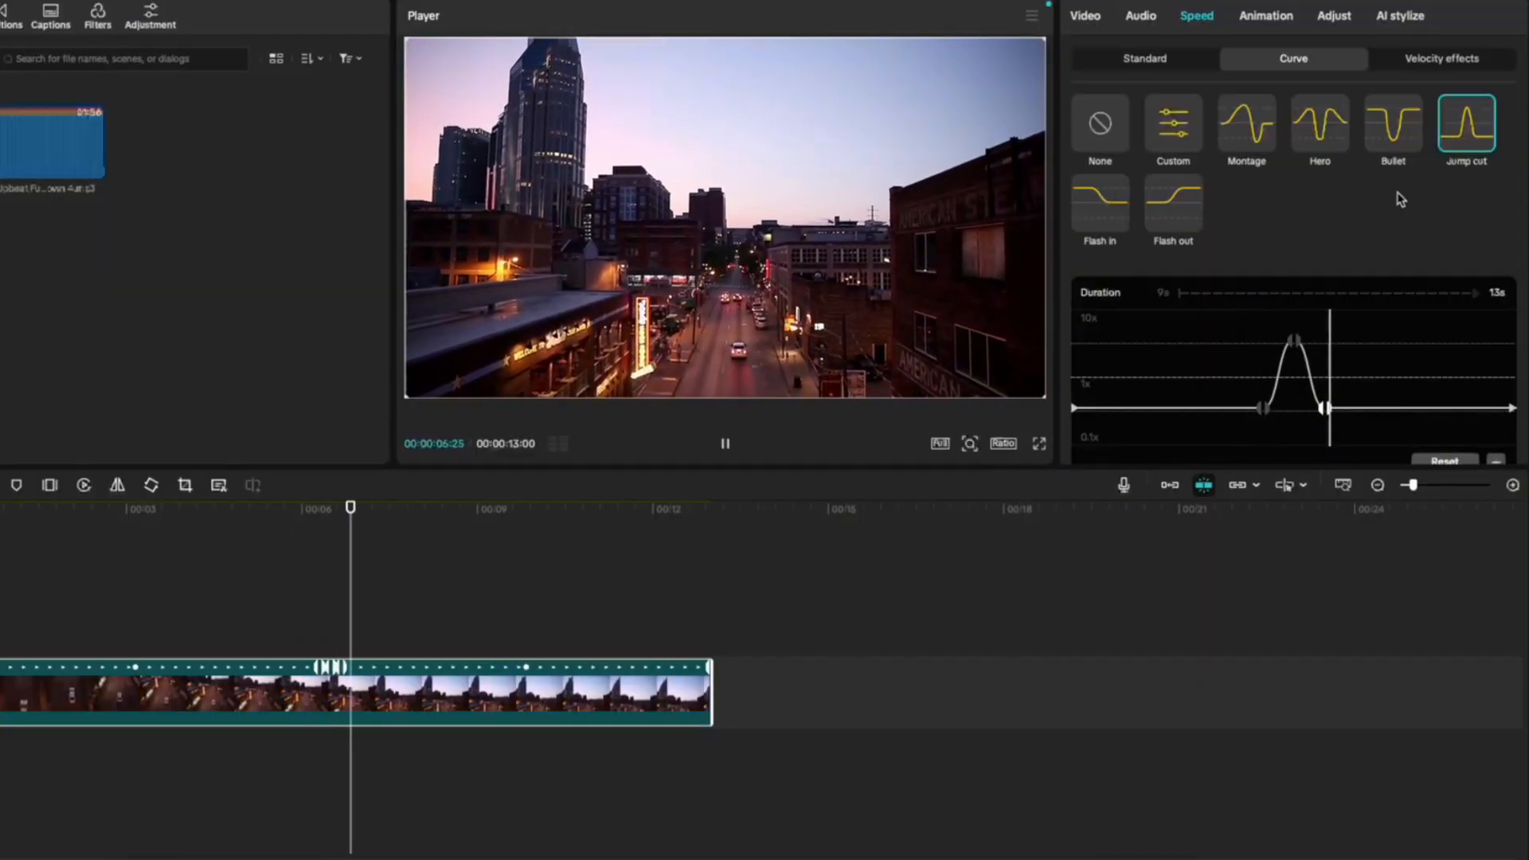
pyautogui.click(1099, 203)
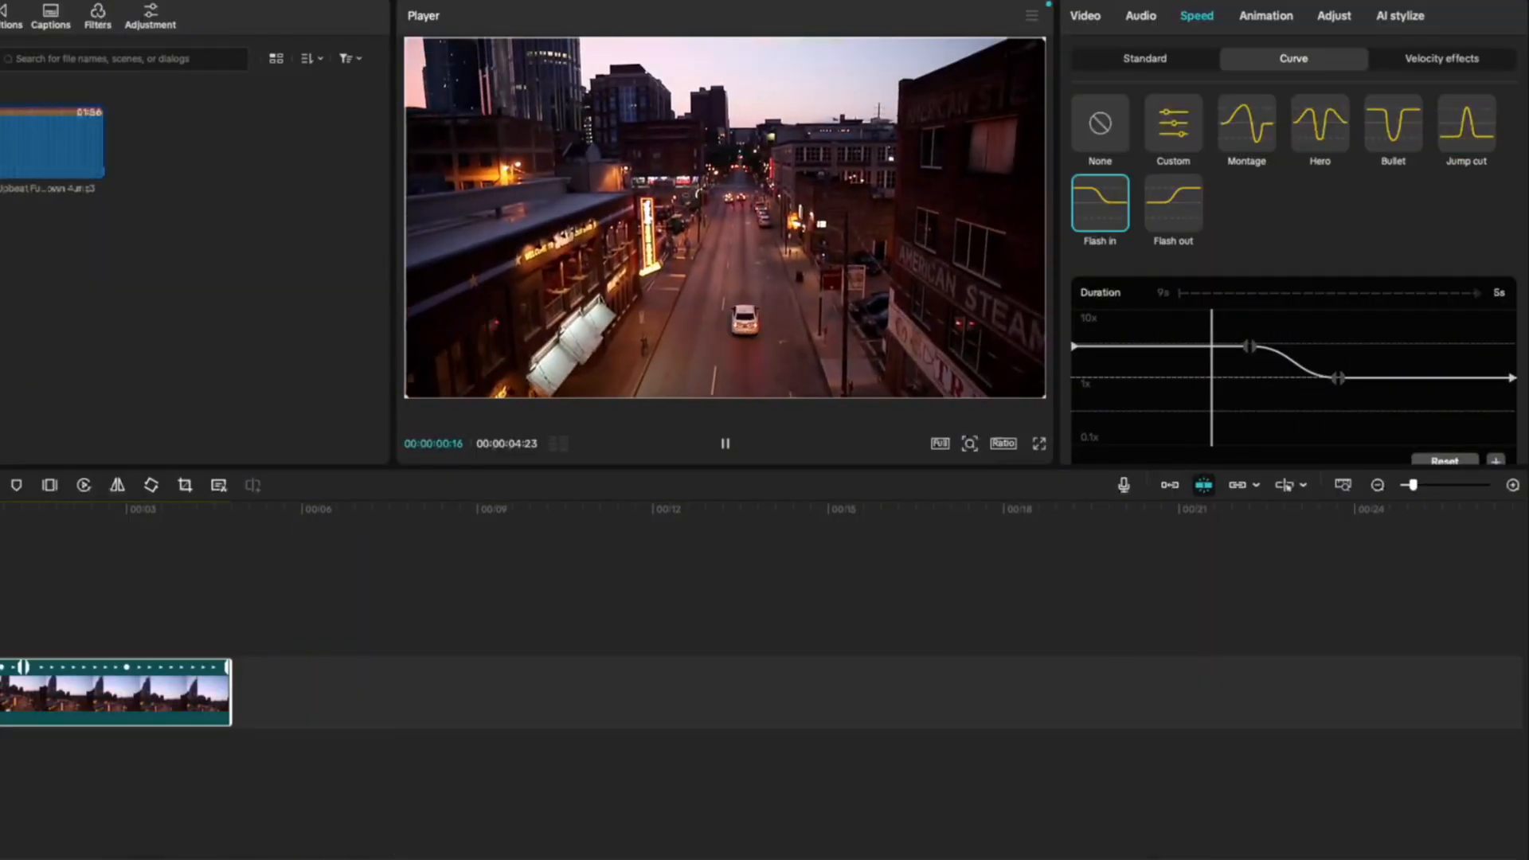
pyautogui.click(1163, 213)
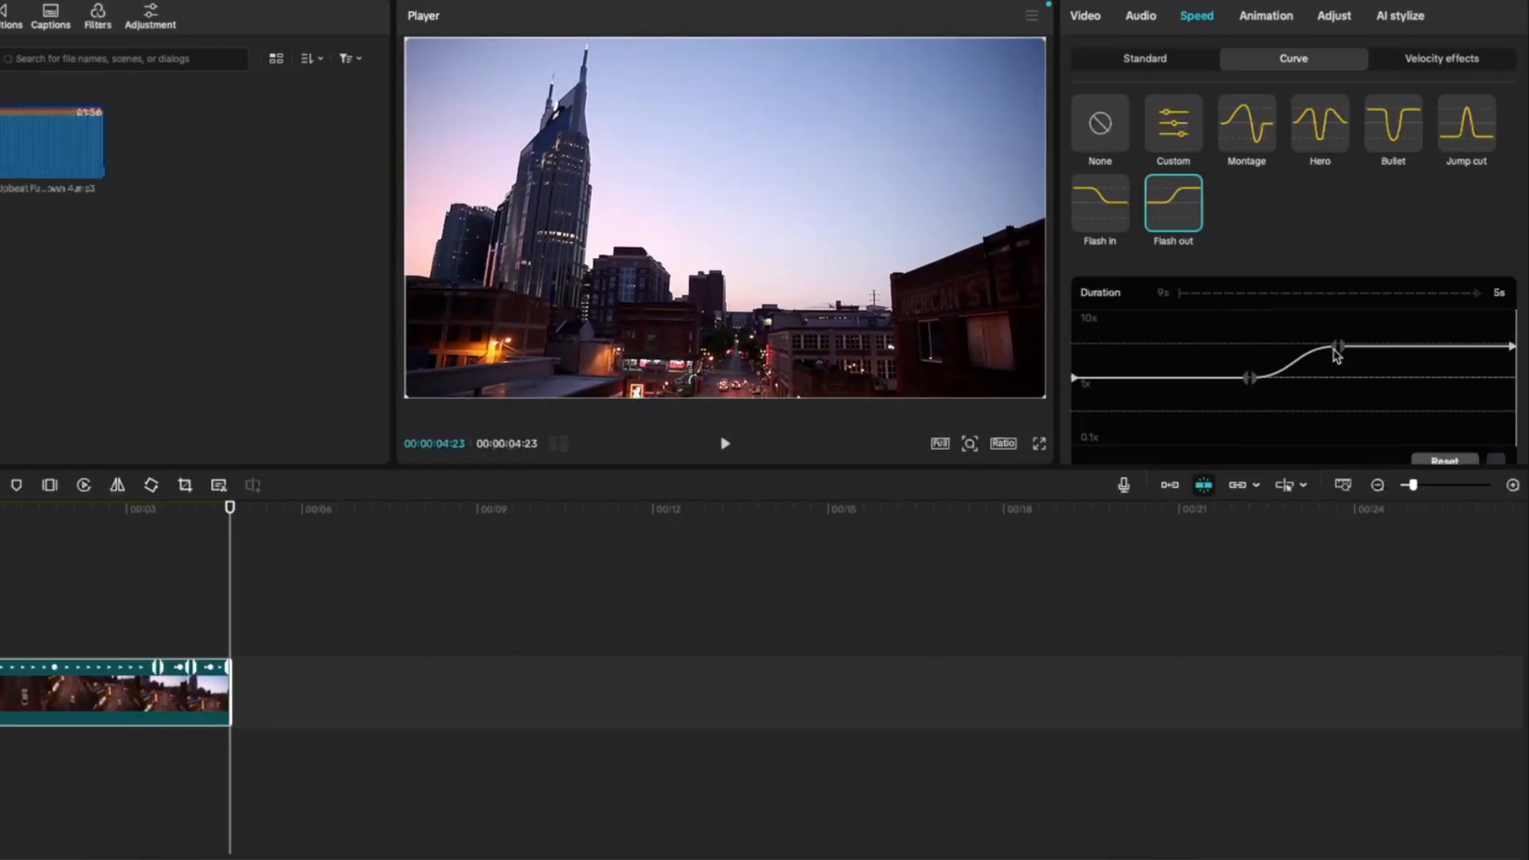
# - Reshape the Flash in speed curve by lowering its first point and adding a dip near the end, and reset the curve
pyautogui.click(1131, 222)
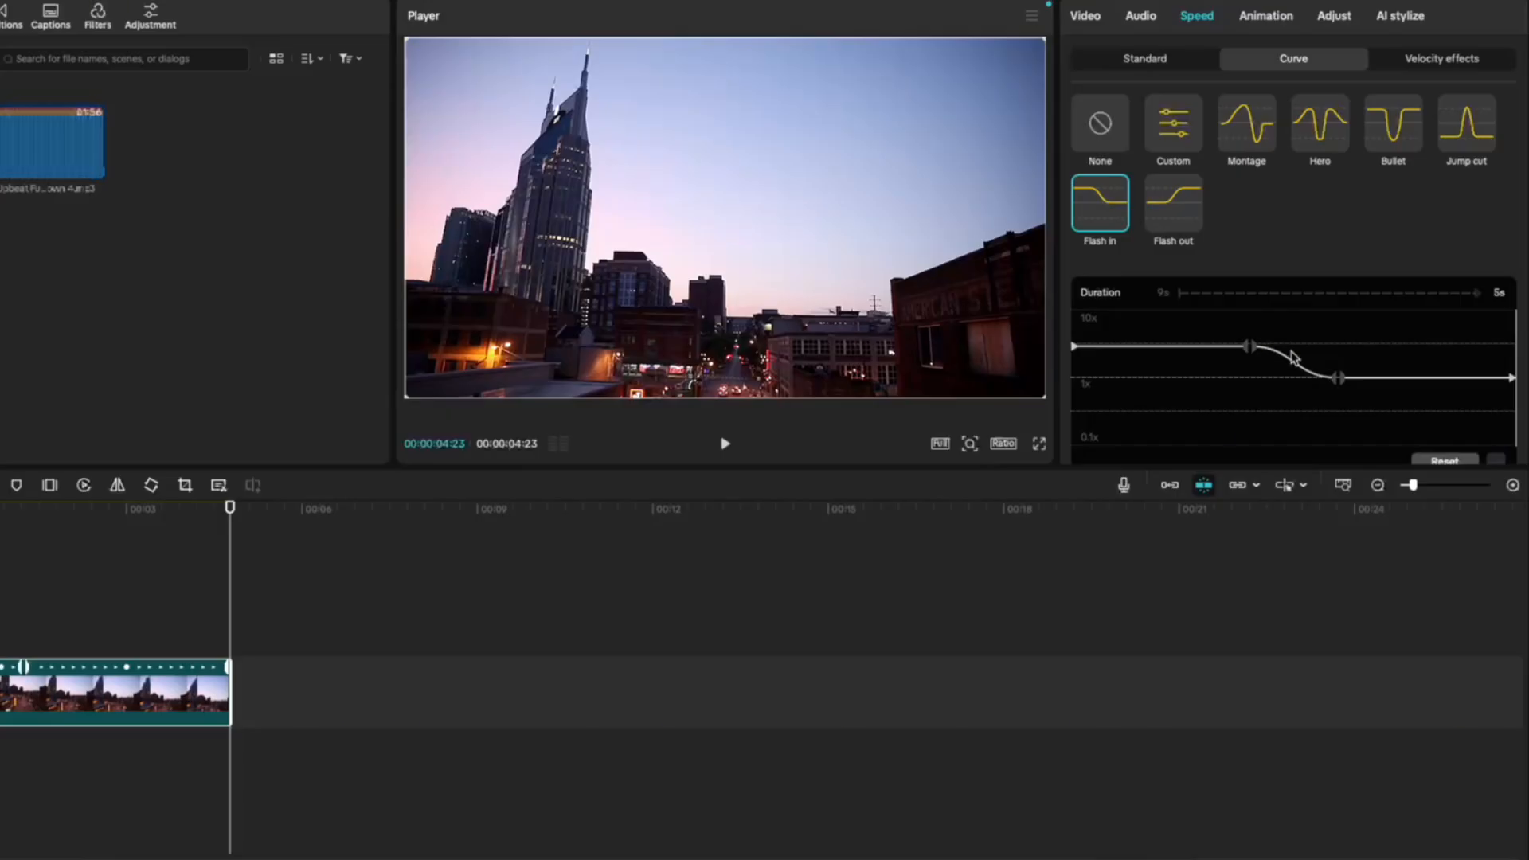
pyautogui.moveTo(1253, 351)
pyautogui.mouseDown()
pyautogui.moveTo(1266, 375)
pyautogui.moveTo(1252, 346)
pyautogui.moveTo(1254, 379)
pyautogui.mouseUp()
pyautogui.moveTo(1424, 288); pyautogui.dragTo(1435, 341)
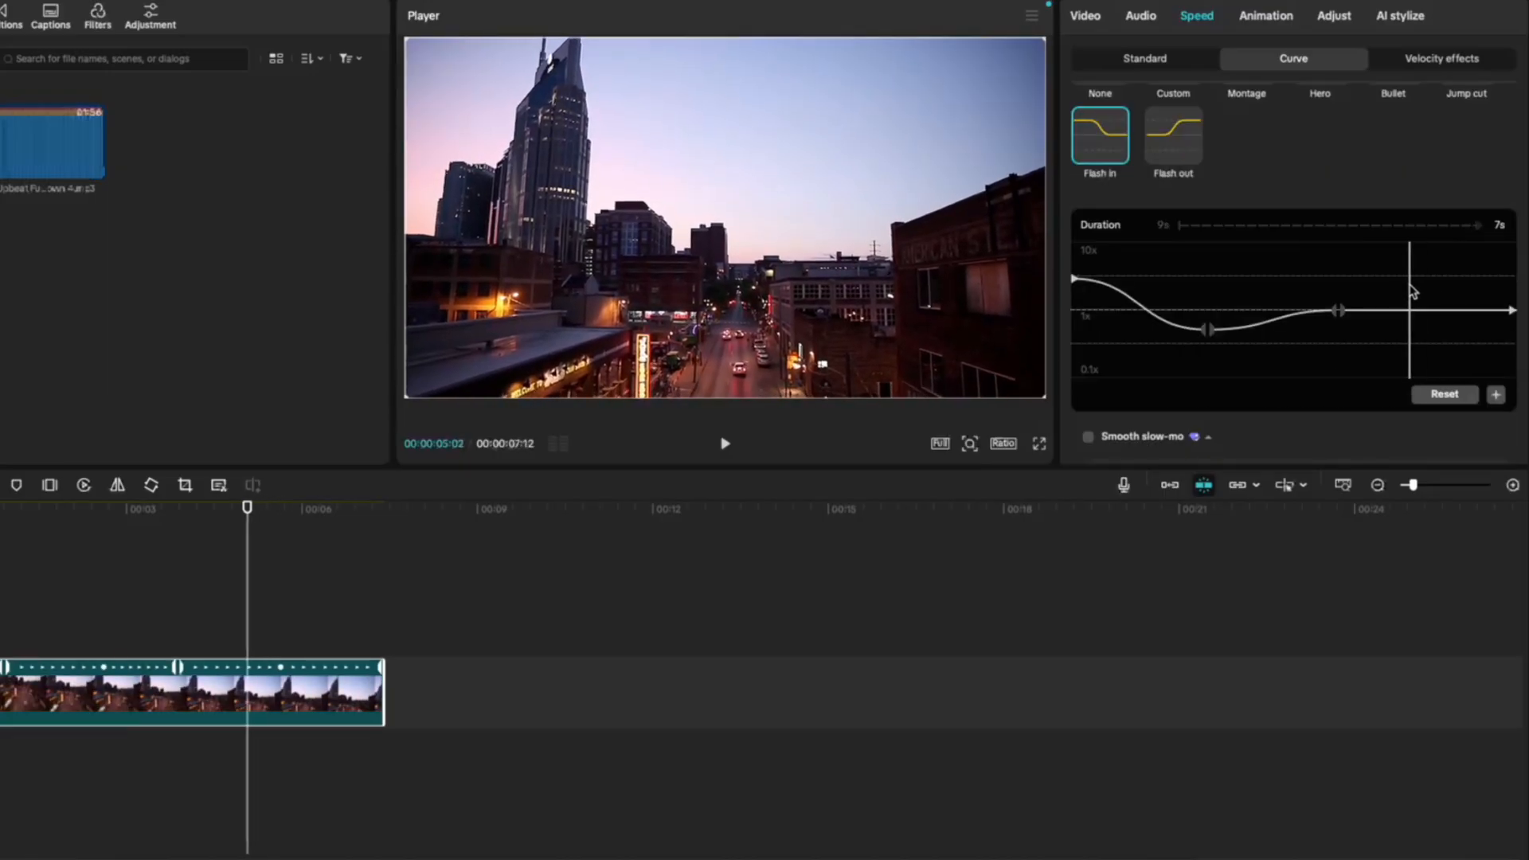
pyautogui.click(1497, 396)
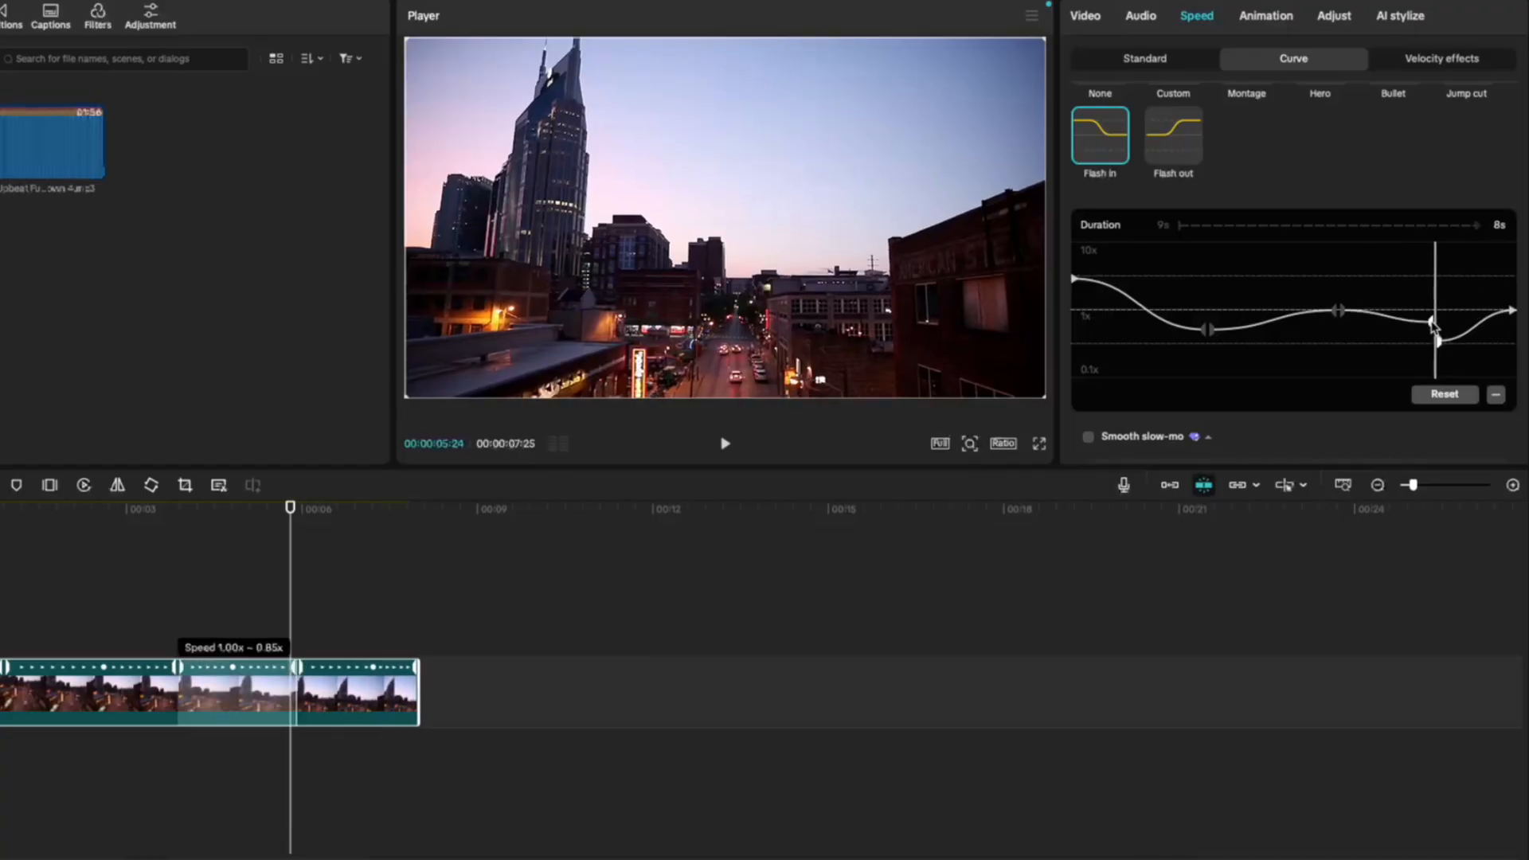
pyautogui.click(1444, 394)
# - Shape a Custom speed curve for the clip, lowering its first point to 0.50x and lowering its middle point as well
pyautogui.scroll(-1, 1155, 404)
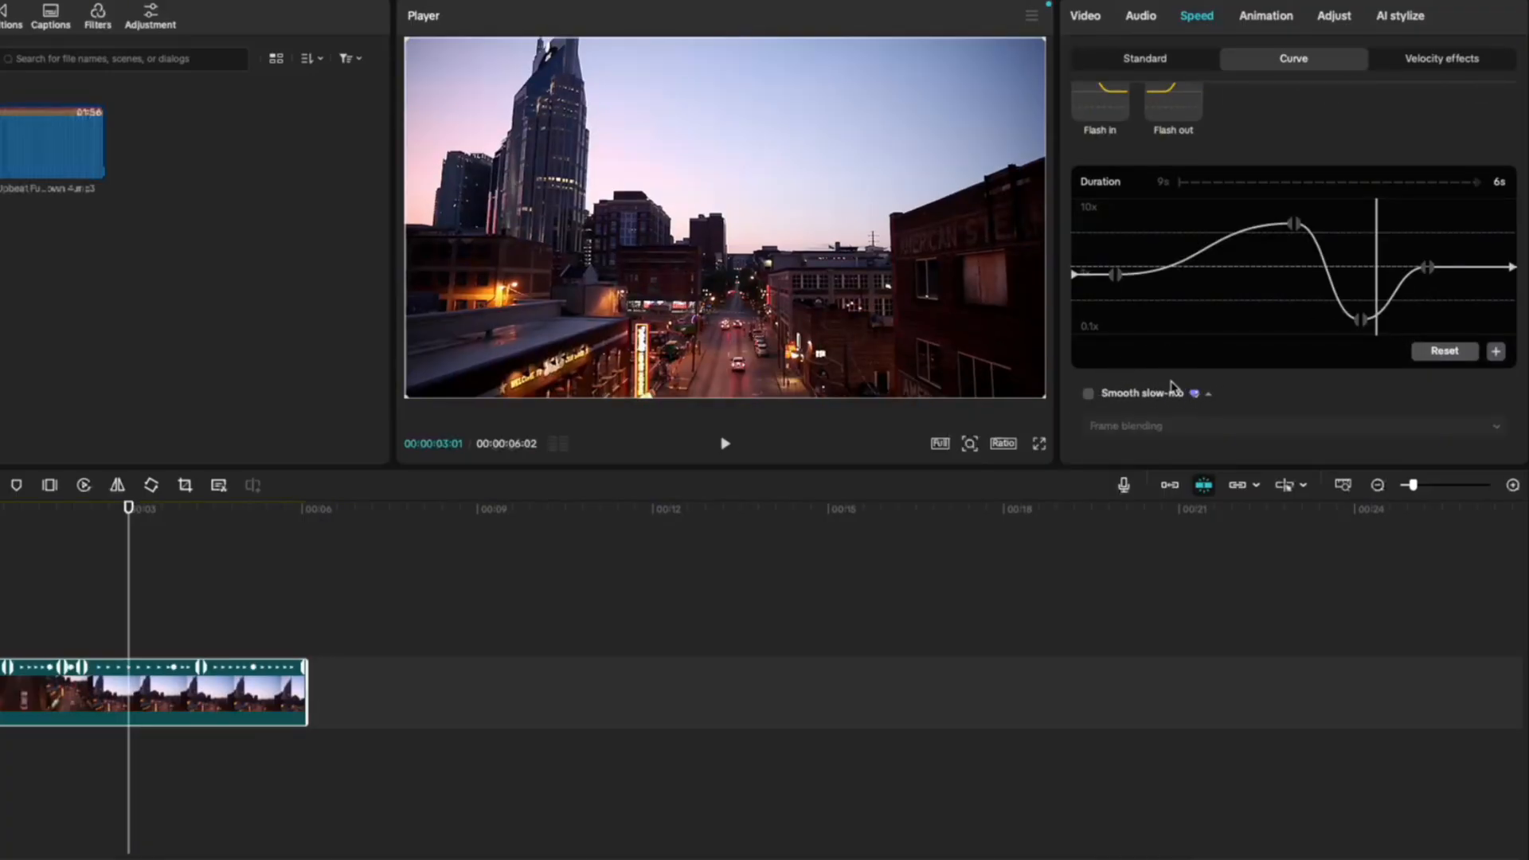
pyautogui.scroll(2, 1169, 387)
pyautogui.click(1192, 140)
pyautogui.scroll(-1, 1187, 160)
pyautogui.scroll(1, 1186, 184)
pyautogui.scroll(-2, 1187, 215)
pyautogui.moveTo(1184, 268); pyautogui.dragTo(1185, 304)
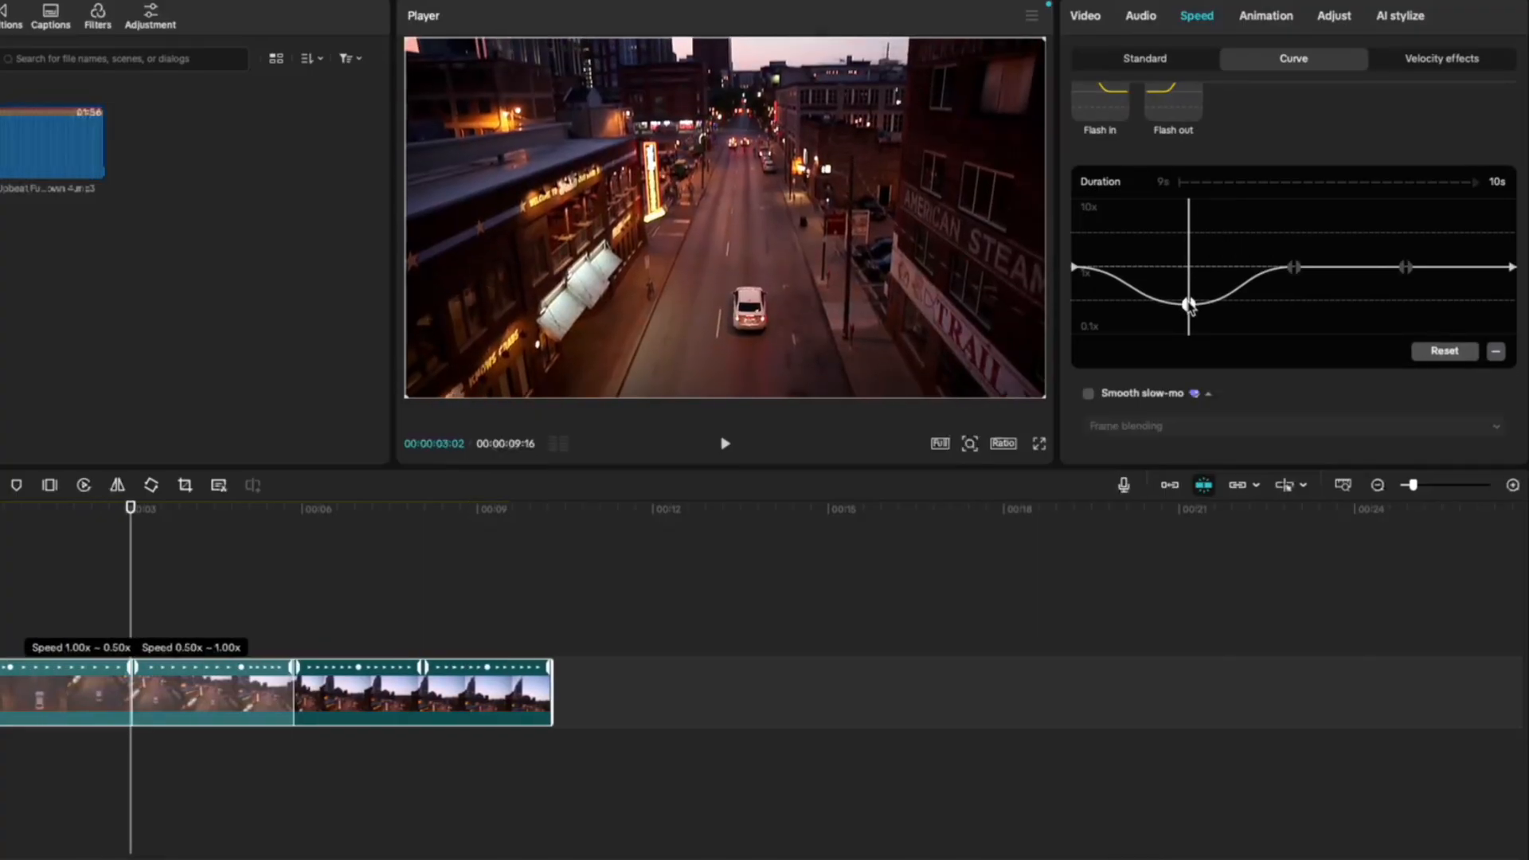
pyautogui.moveTo(1293, 267); pyautogui.dragTo(1292, 304)
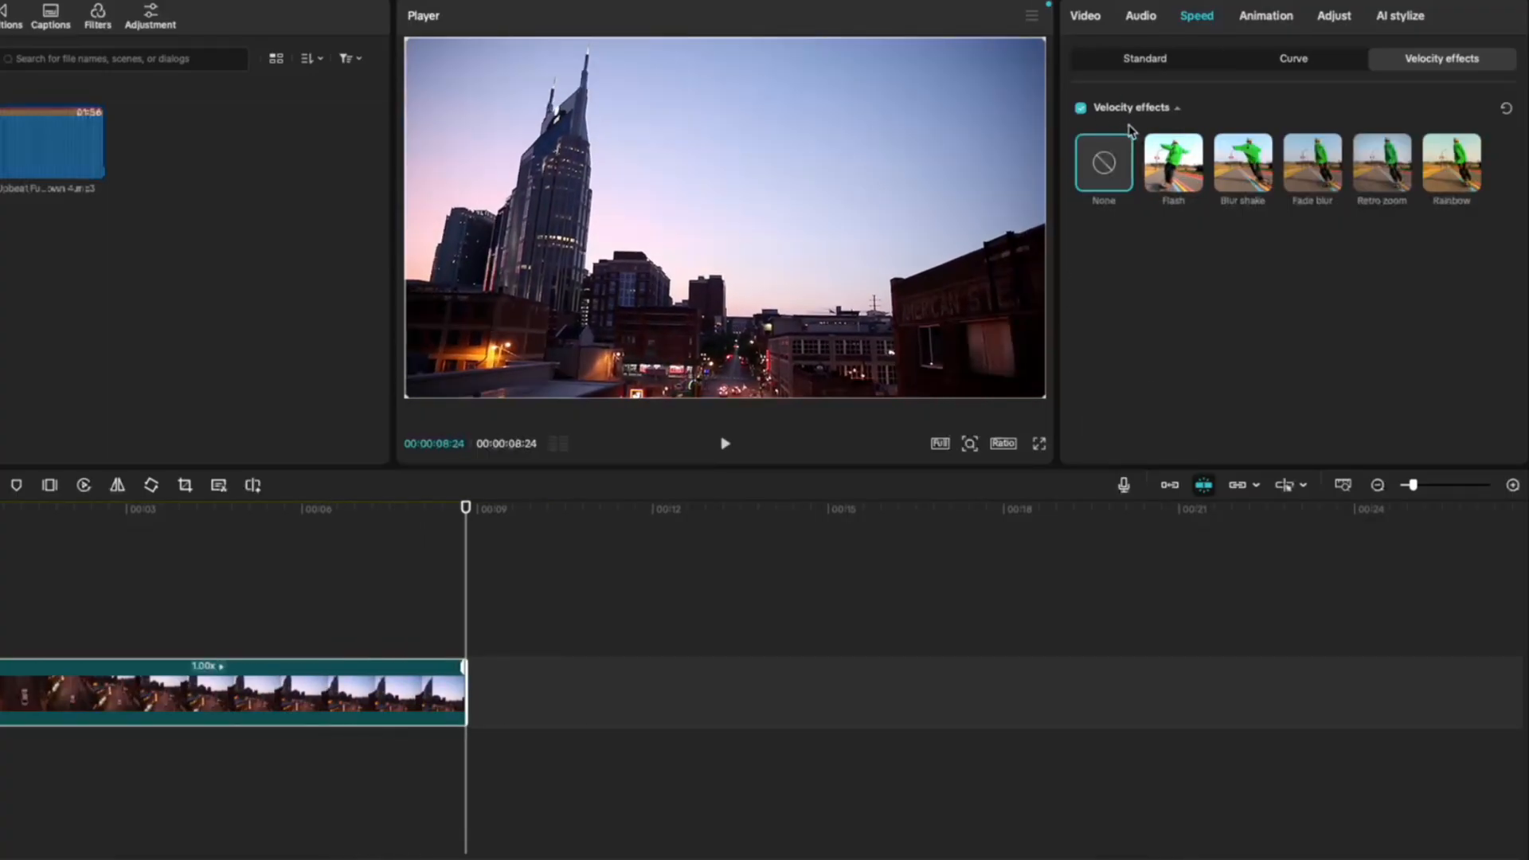
# - Place the Upbeat Funk music under the video clip, and apply the Flash velocity effect with the Beats 2 beat frequency
pyautogui.moveTo(42, 159); pyautogui.dragTo(0, 753)
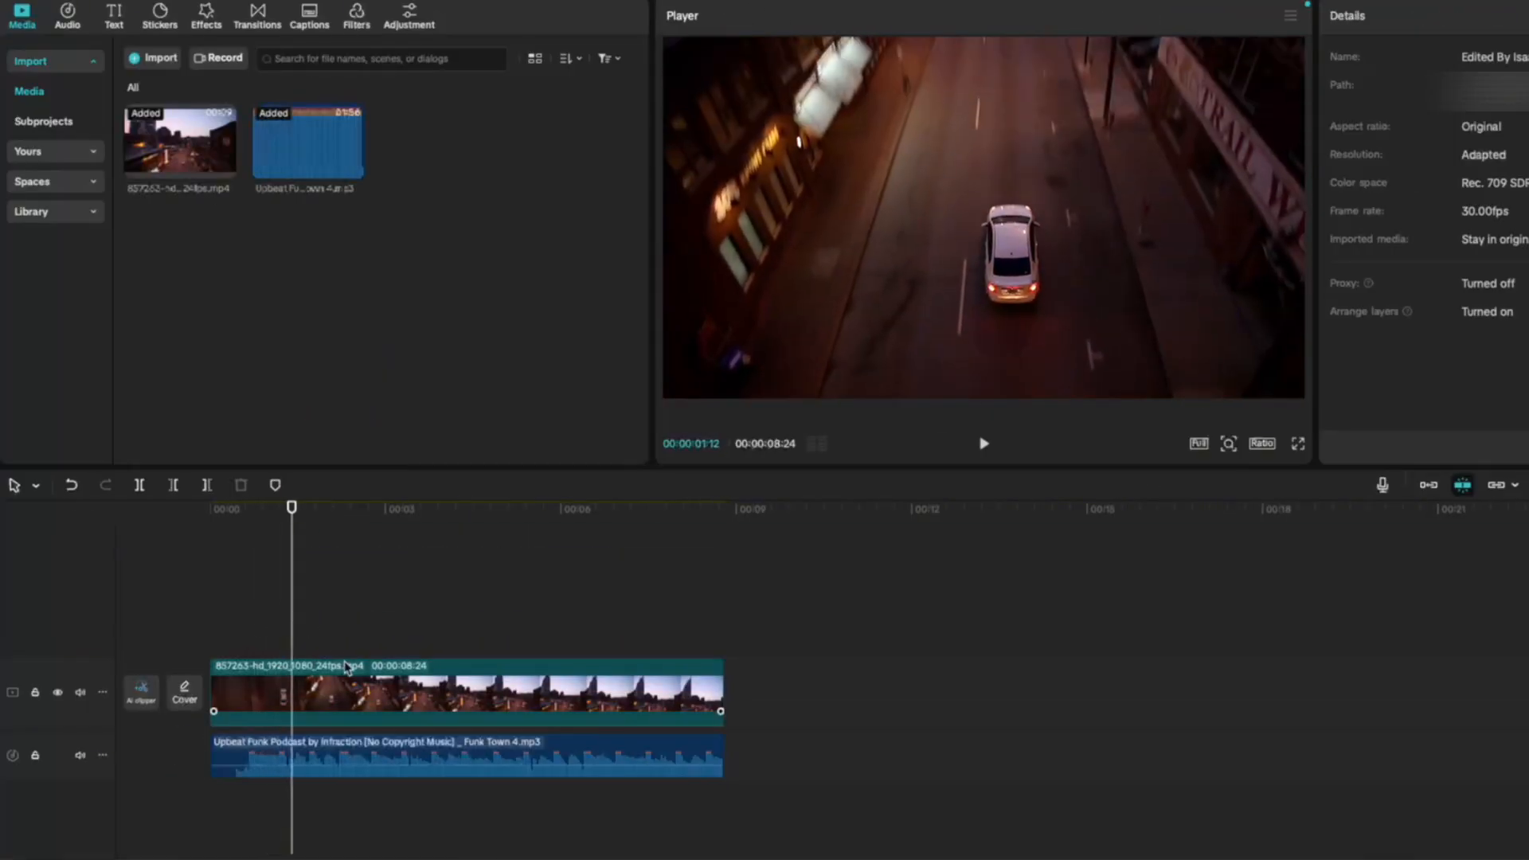
pyautogui.click(348, 666)
pyautogui.click(1168, 169)
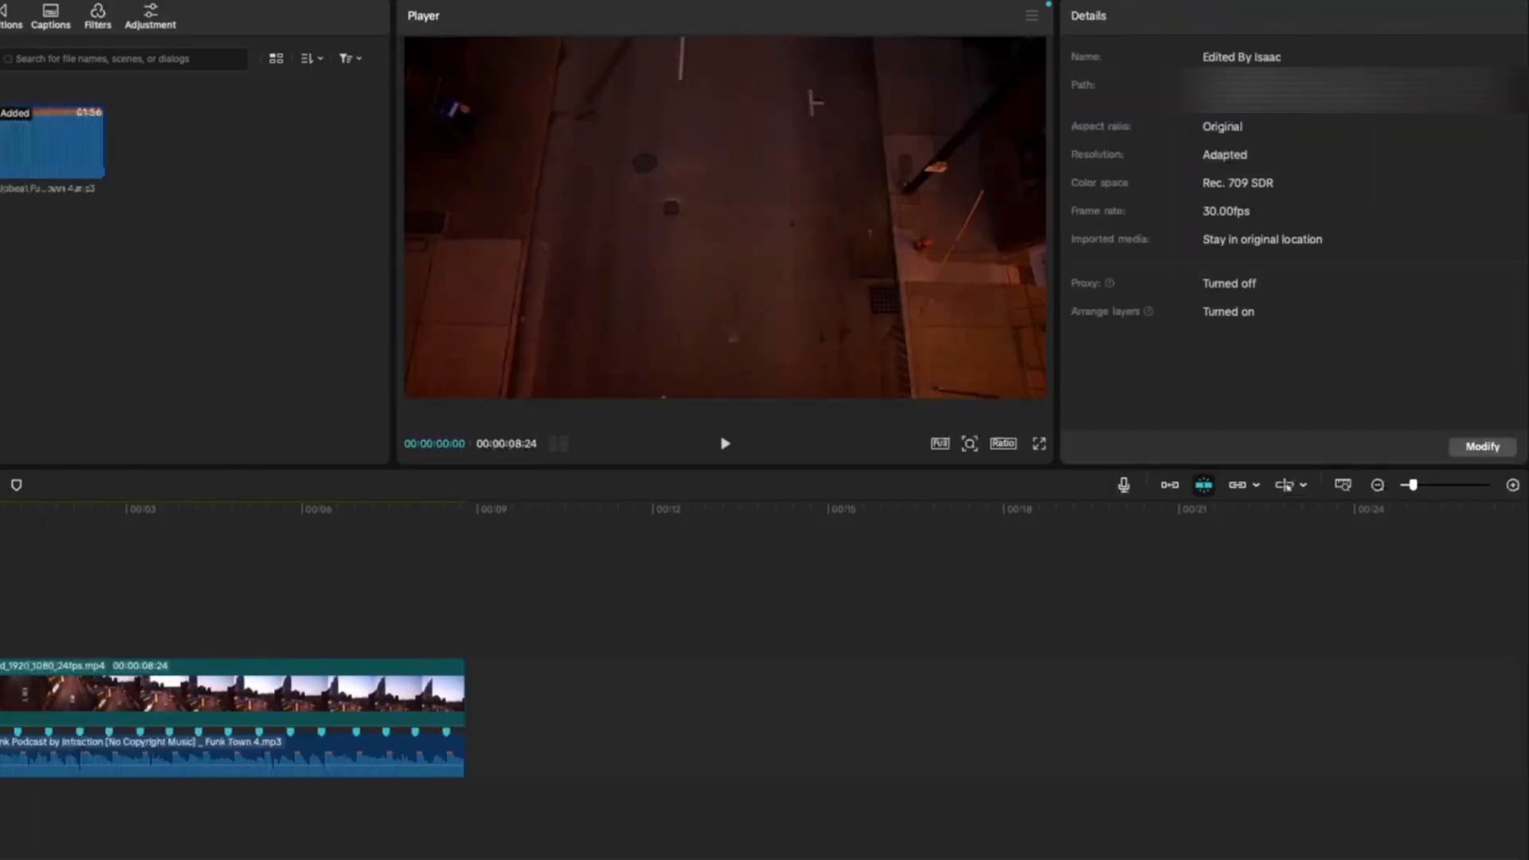
pyautogui.press('space')
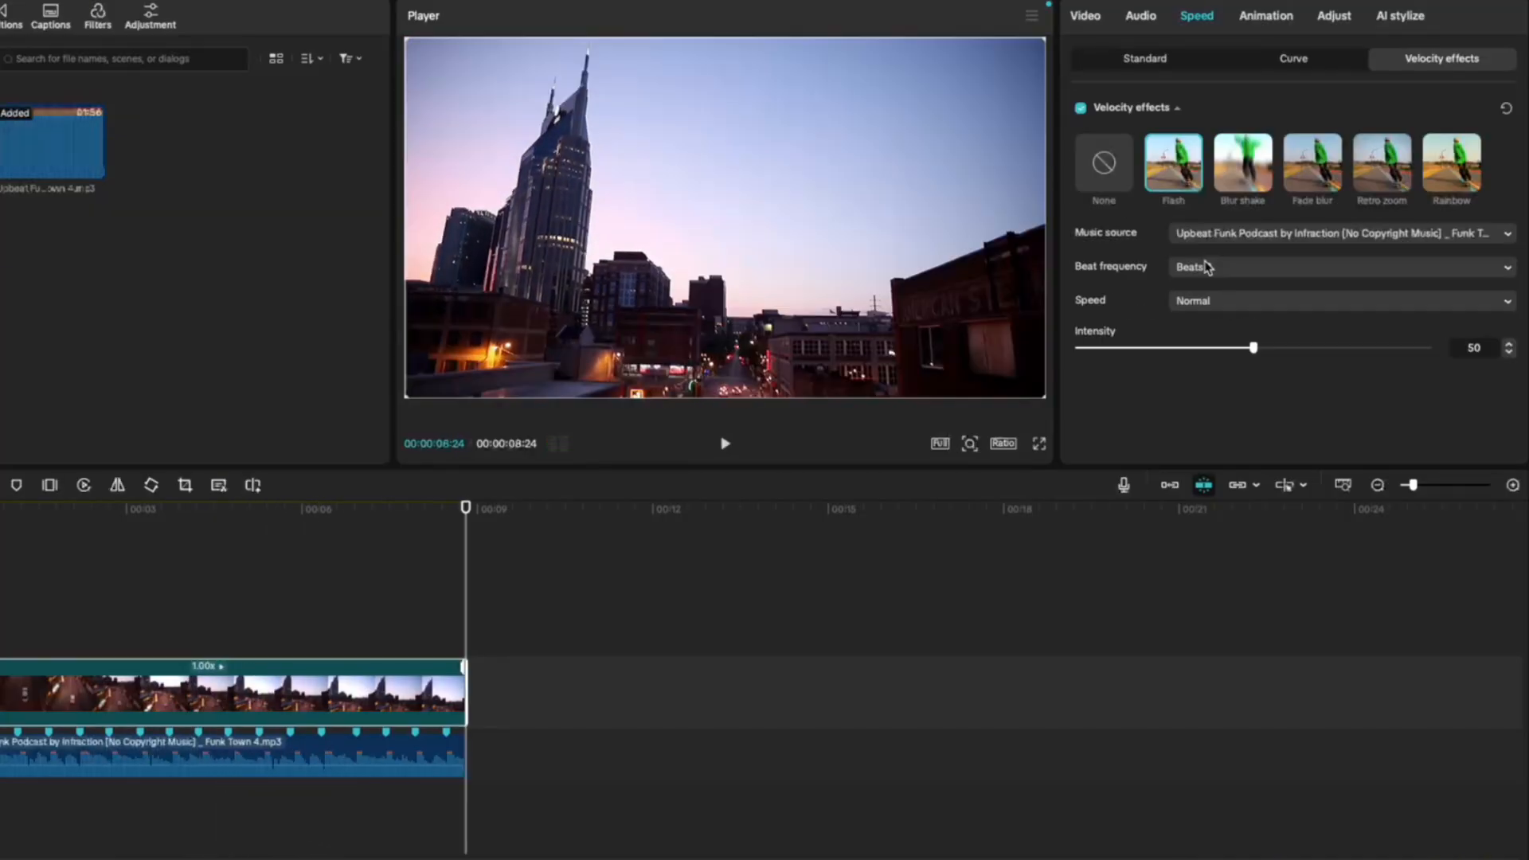
pyautogui.click(1218, 270)
pyautogui.click(1230, 273)
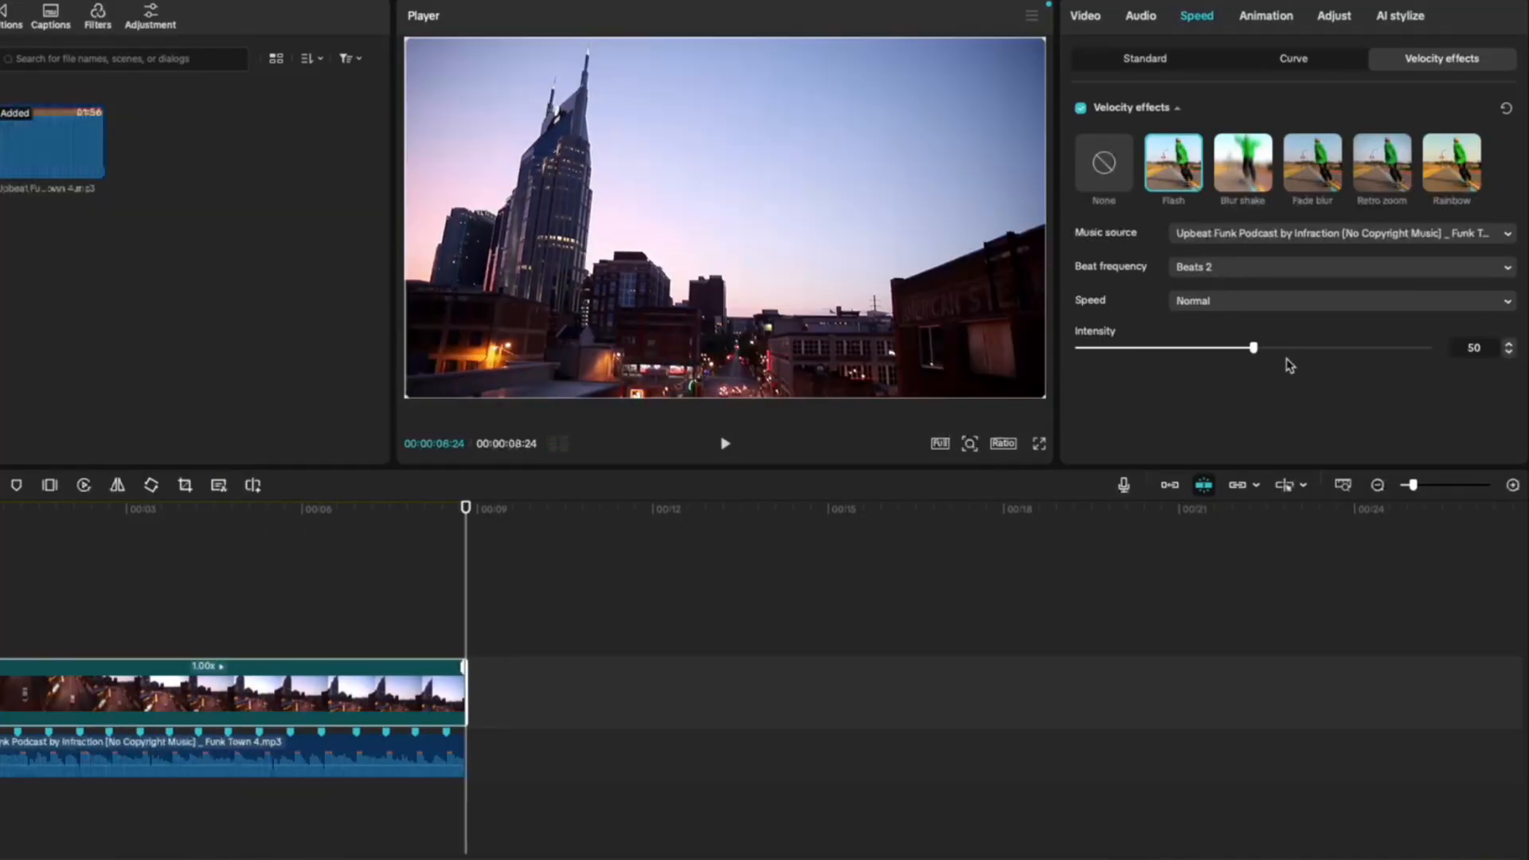